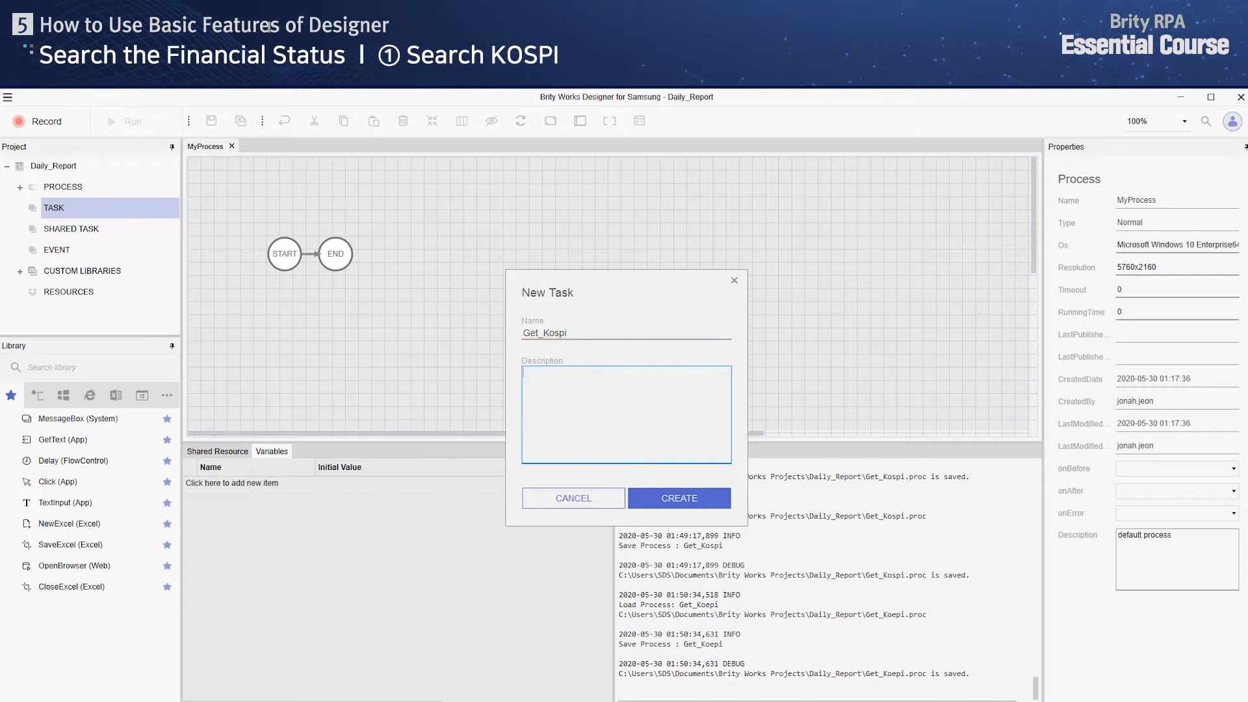
Step: Create the Get_Kospi task with the description "Get Kospi"
{"action": "type", "text": "Get Kospi"}
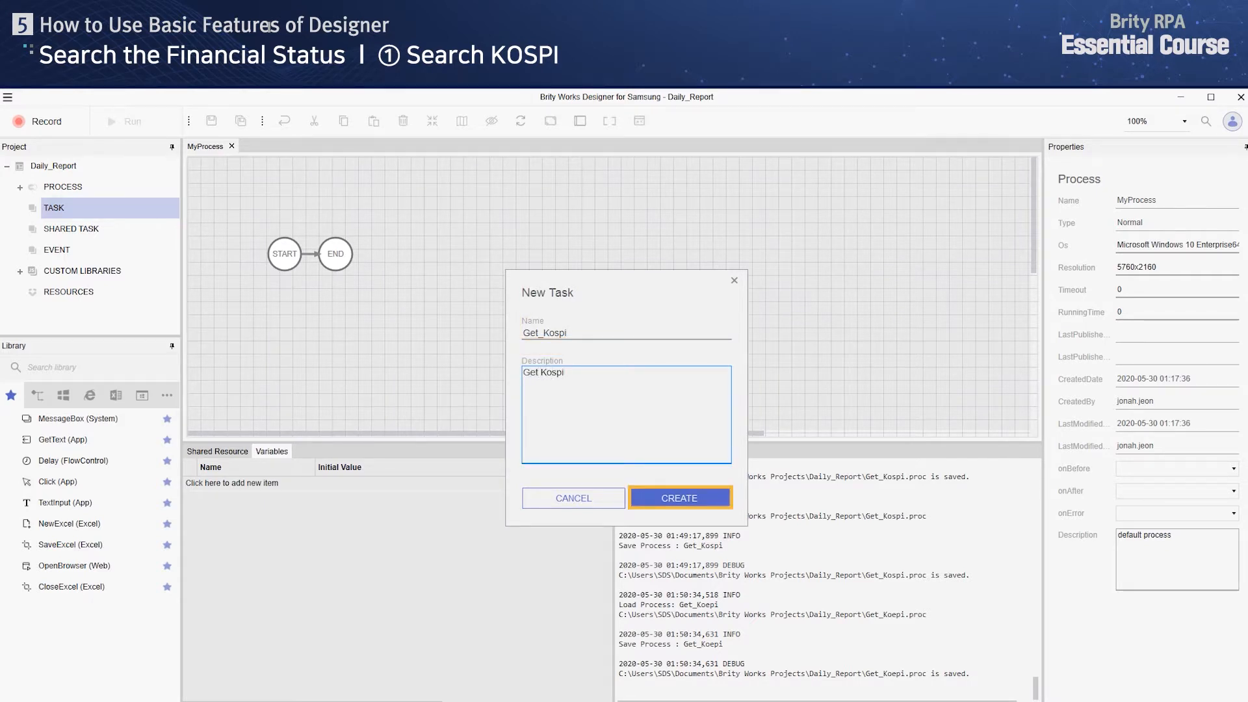
{"action": "key", "text": "Tab"}
{"action": "key", "text": "Tab"}
{"action": "key", "text": "Return"}
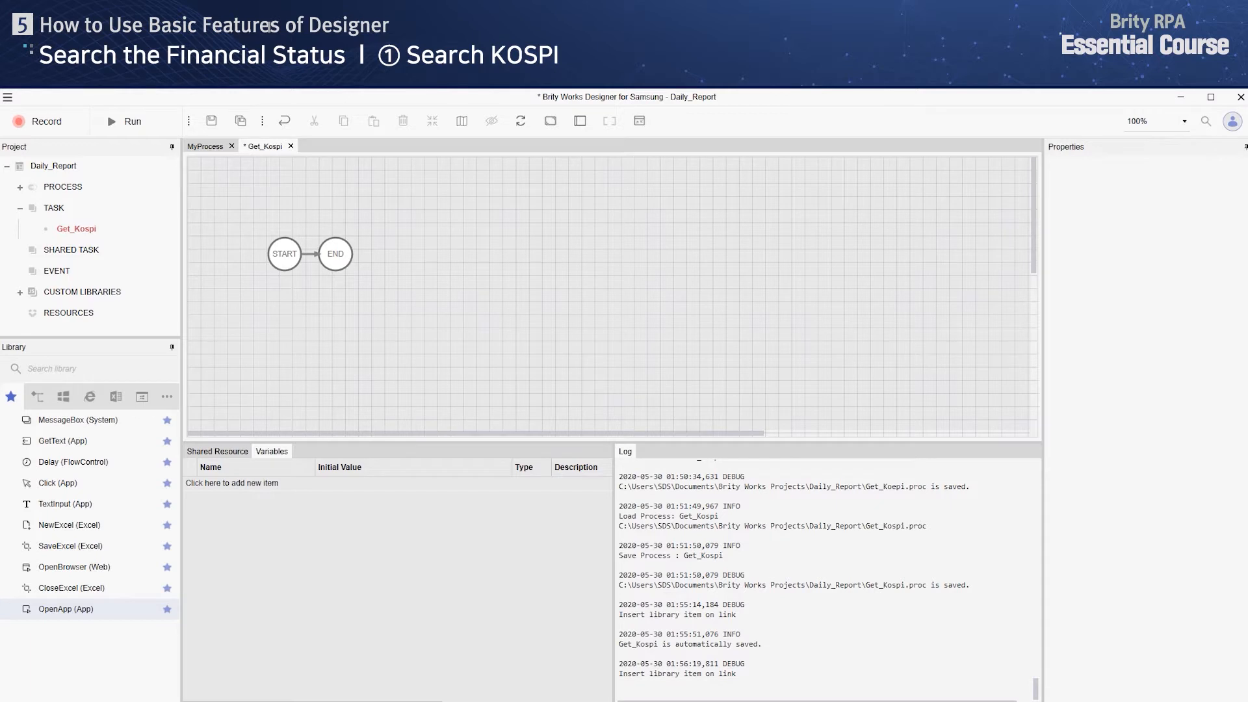
Step: Add an OpenApp activity with the command 'Chrome' between START and END, and run the task
{"action": "left_click_drag", "start_coordinate": [65, 609], "coordinate": [331, 259]}
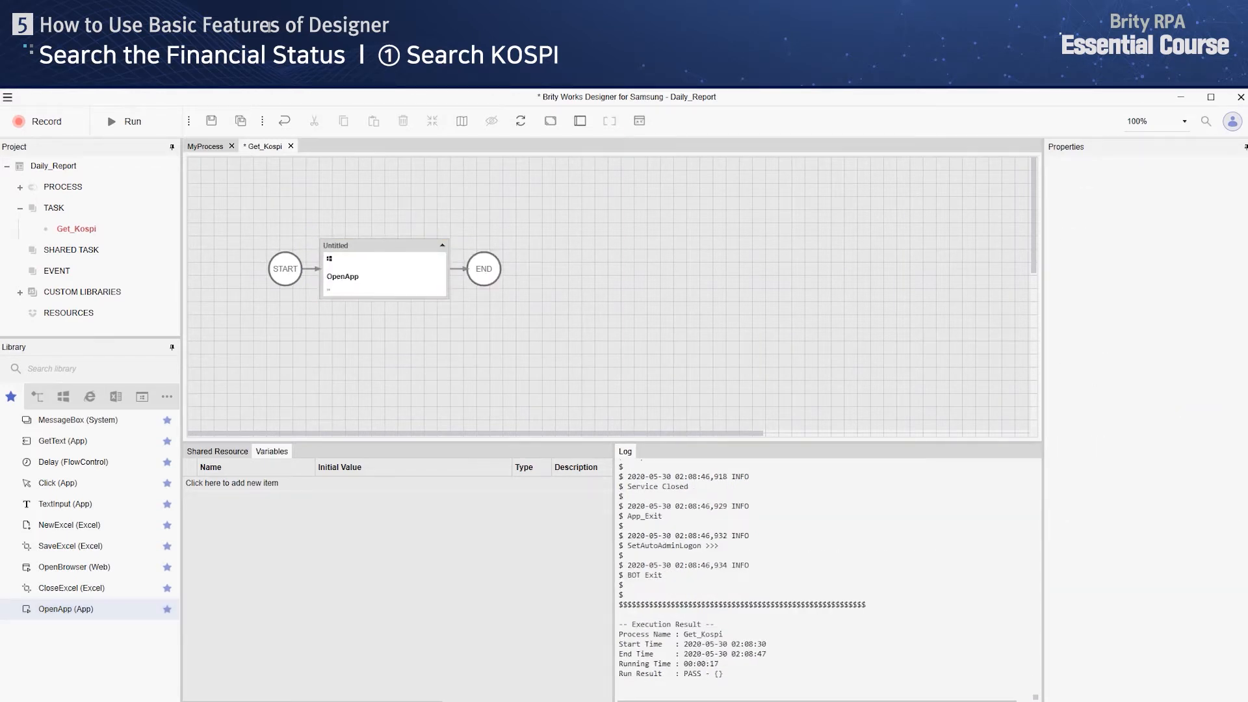
{"action": "left_click", "coordinate": [384, 276]}
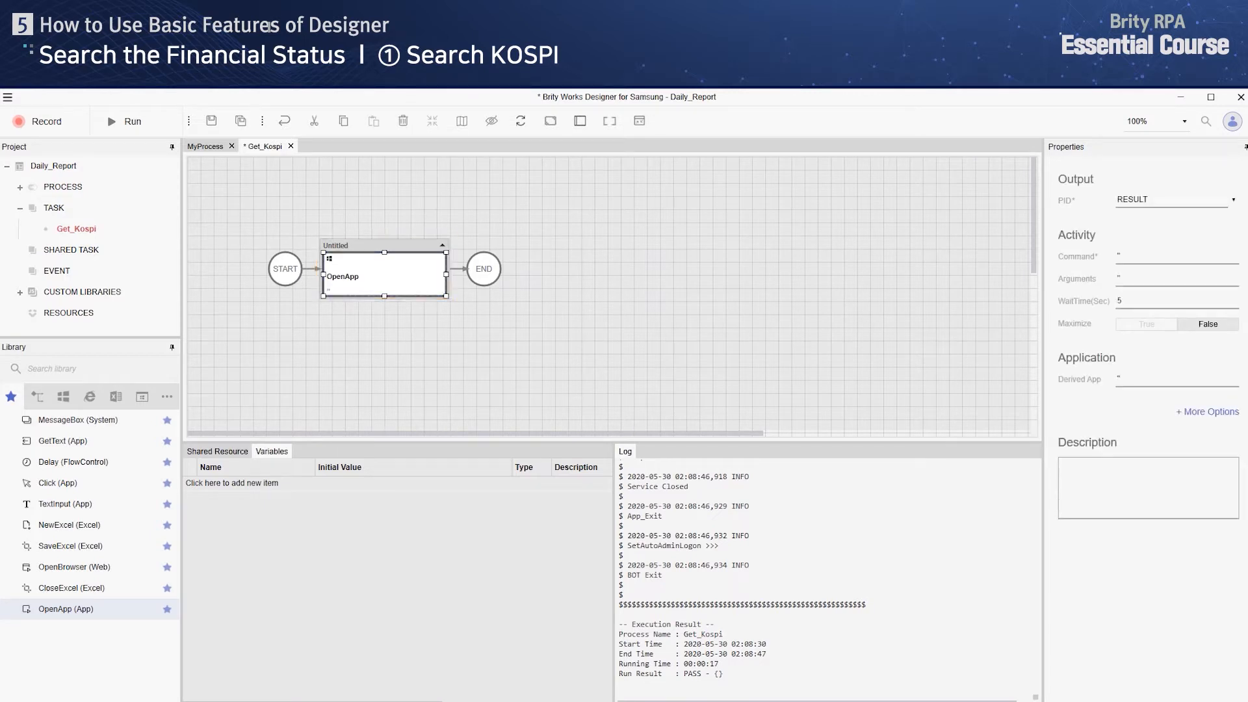
{"action": "left_click", "coordinate": [1160, 258]}
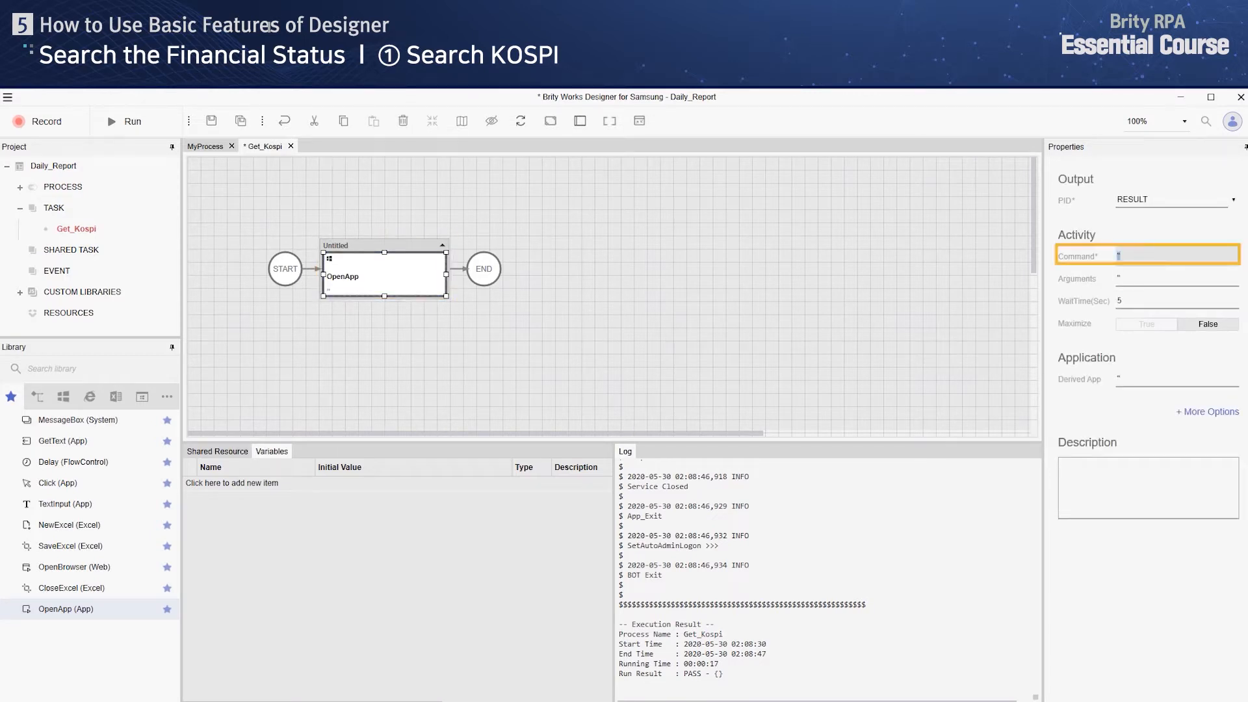
{"action": "type", "text": "'Chrome"}
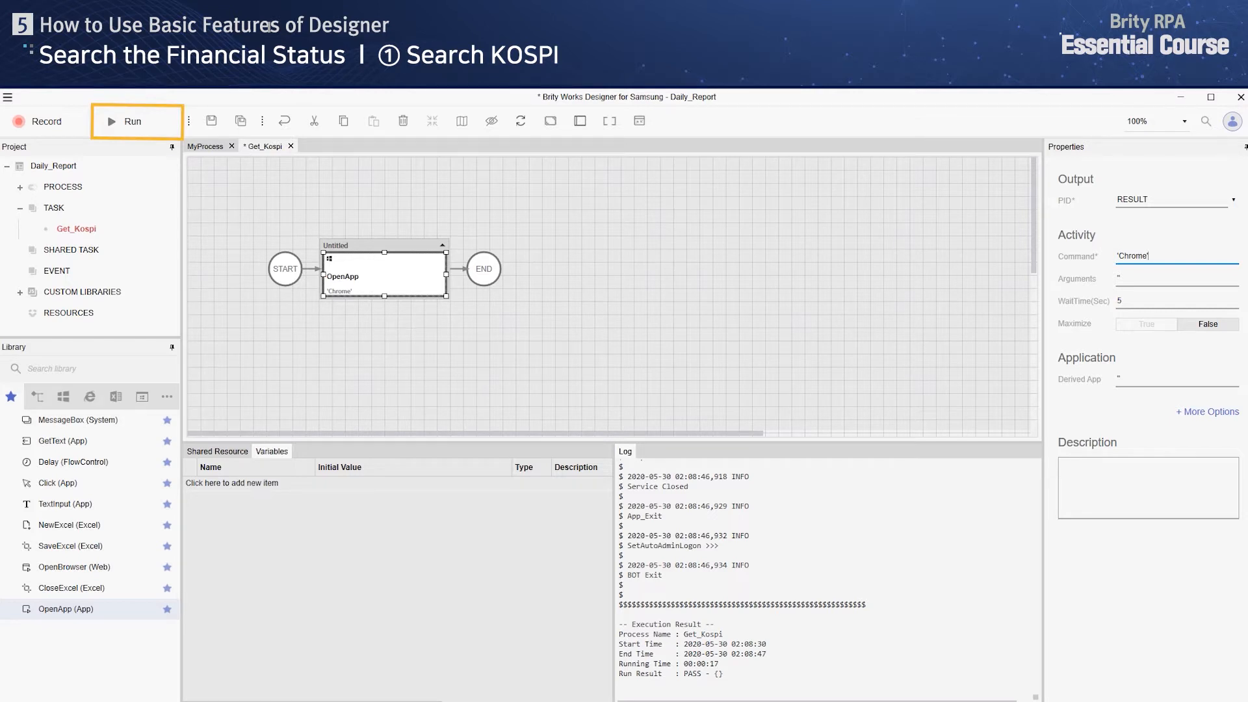
{"action": "left_click", "coordinate": [133, 122]}
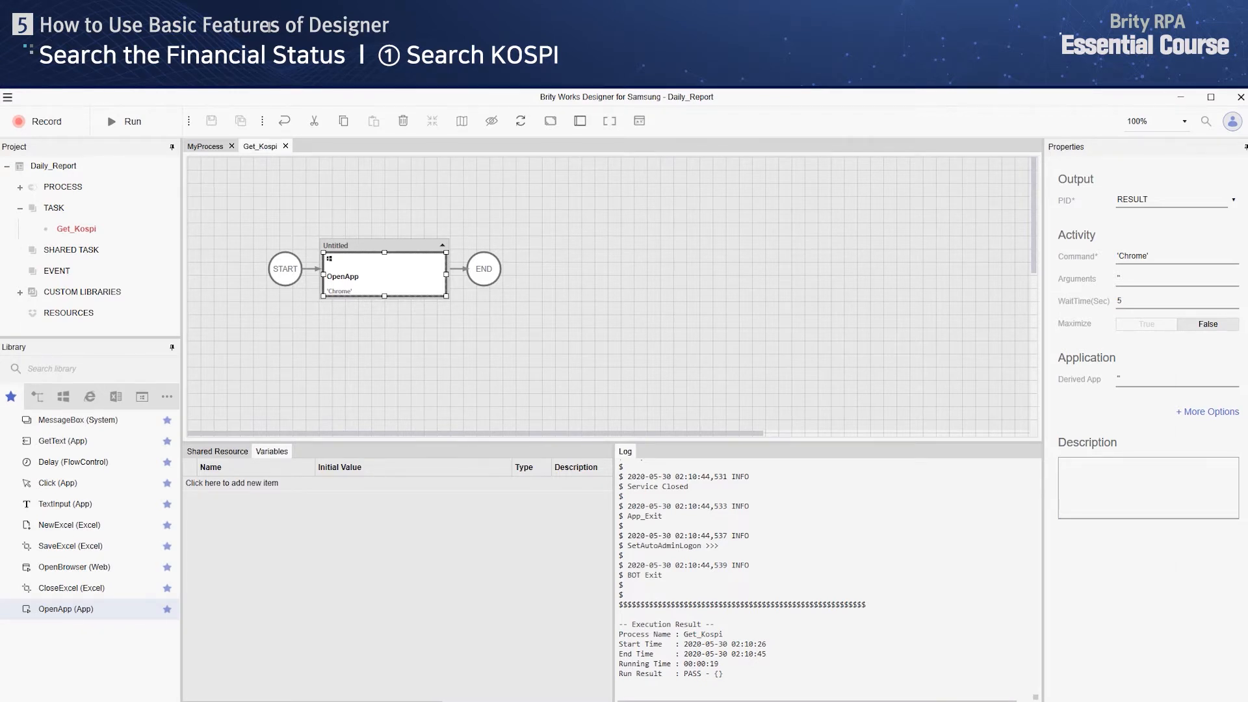
{"action": "key", "text": "alt+Tab"}
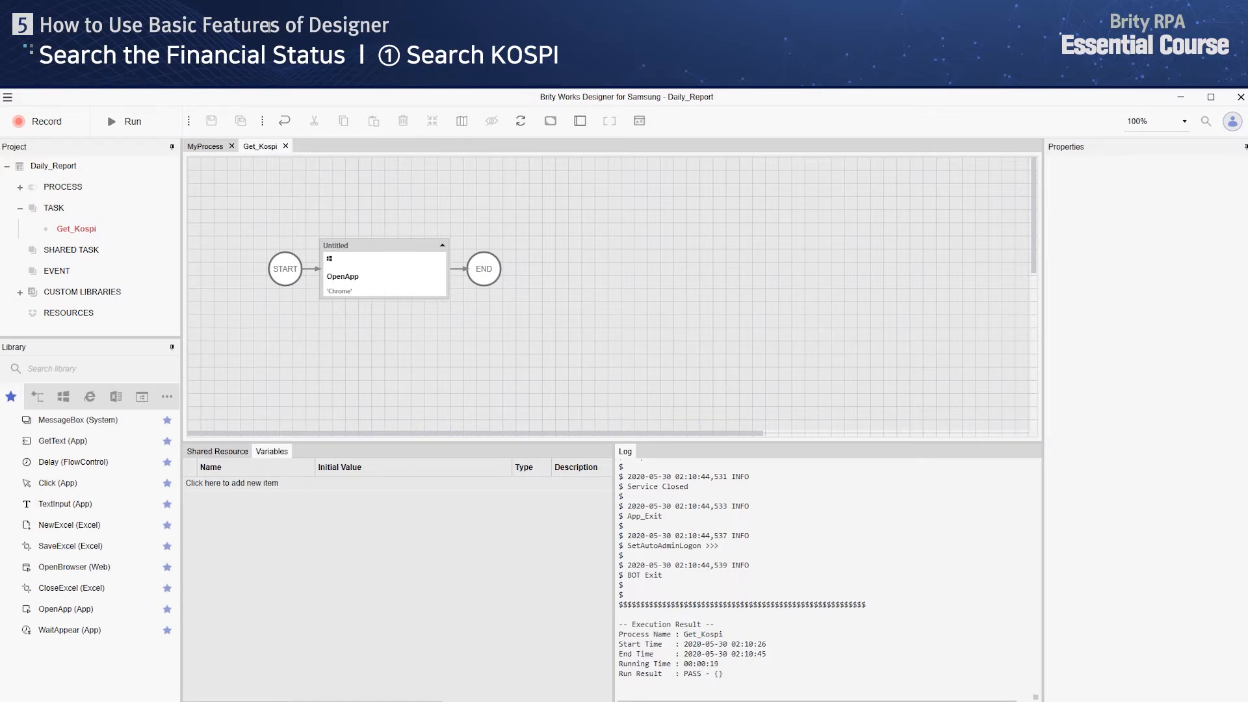
Step: Add a WaitAppear activity after OpenApp, targeting the search box on Chrome's new tab page without checking the target index
{"action": "left_click_drag", "start_coordinate": [70, 630], "coordinate": [479, 273]}
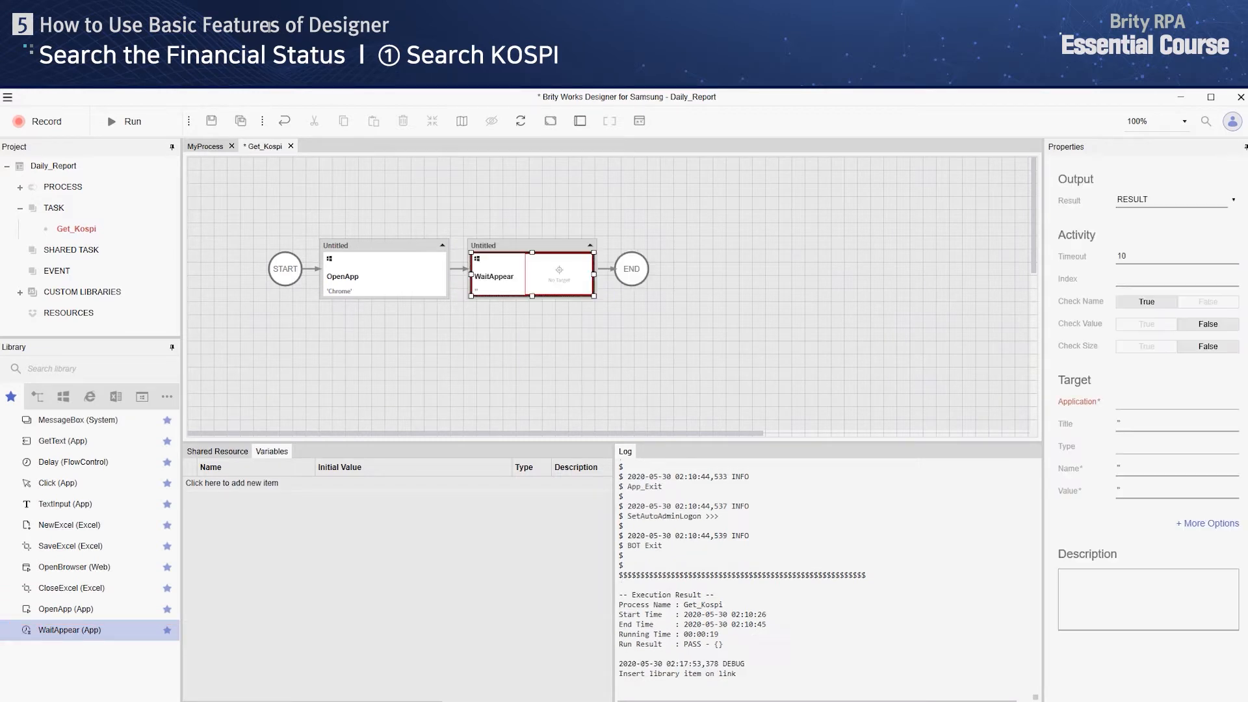
{"action": "left_click", "coordinate": [559, 269]}
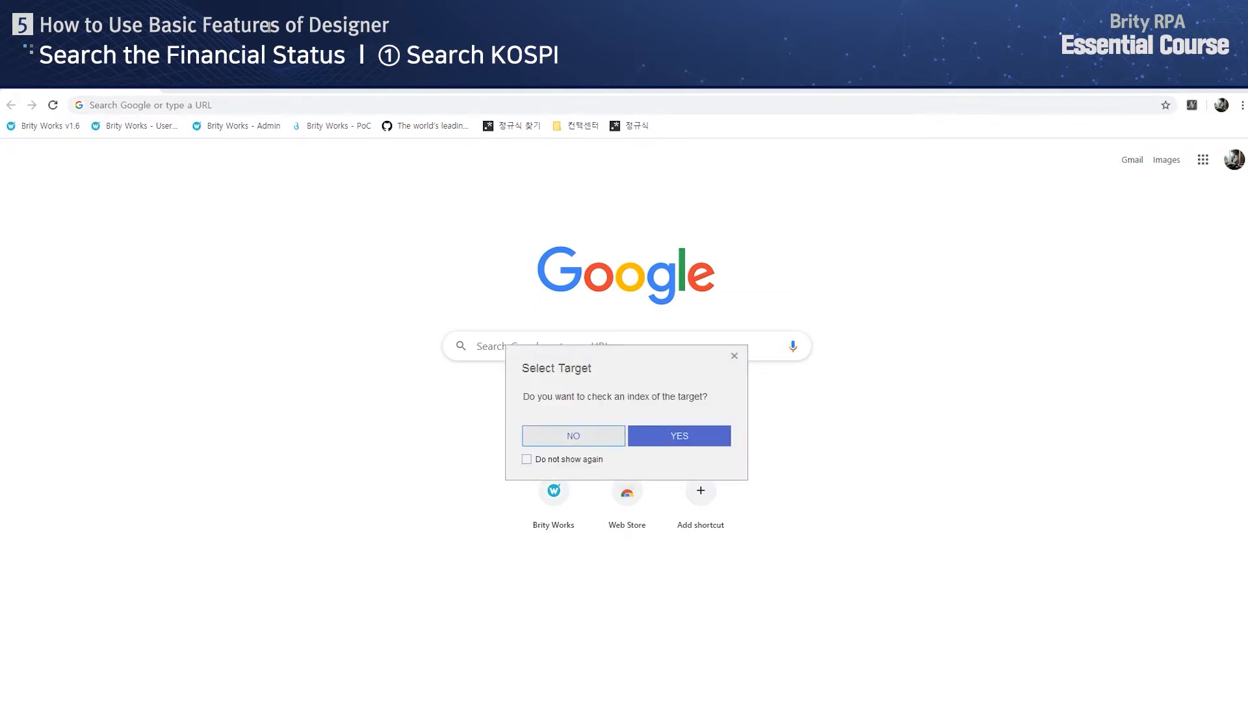
{"action": "left_click", "coordinate": [570, 435]}
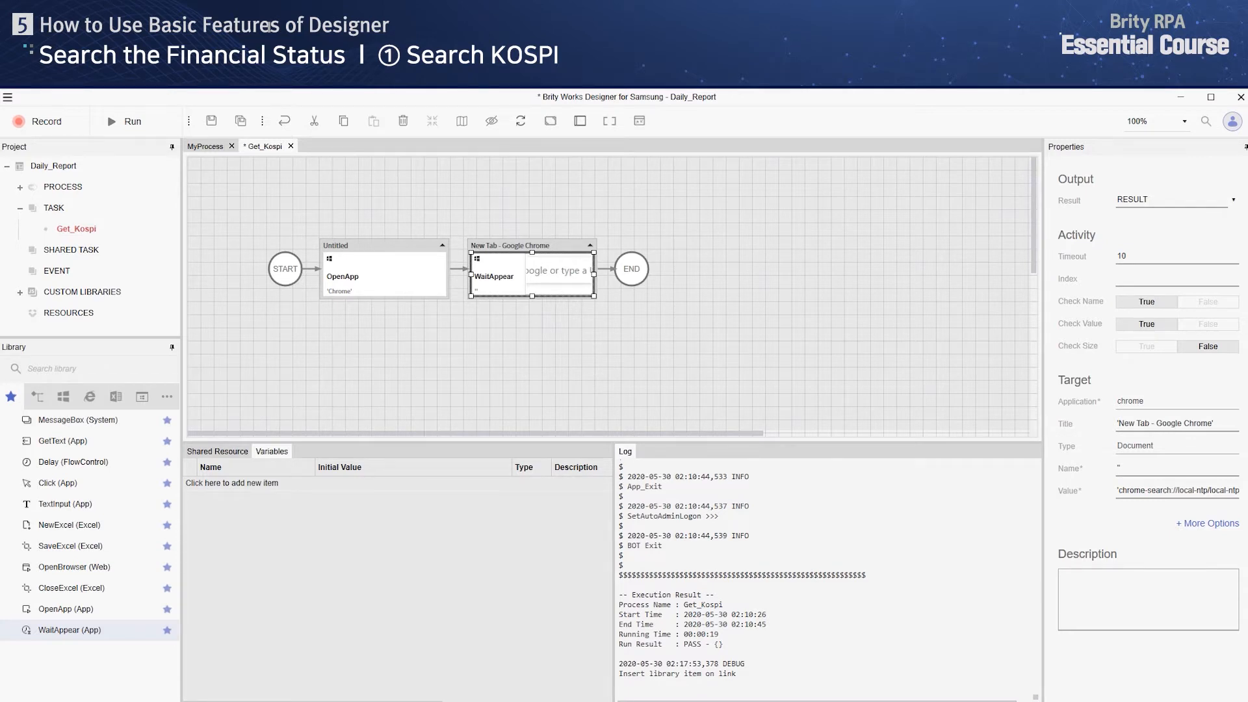
Step: Add a TextInput activity after WaitAppear and target the Google search box without checking the target index
{"action": "mouse_move", "coordinate": [58, 504]}
{"action": "left_mouse_down"}
{"action": "mouse_move", "coordinate": [337, 451]}
{"action": "mouse_move", "coordinate": [518, 366]}
{"action": "mouse_move", "coordinate": [608, 270]}
{"action": "left_mouse_up"}
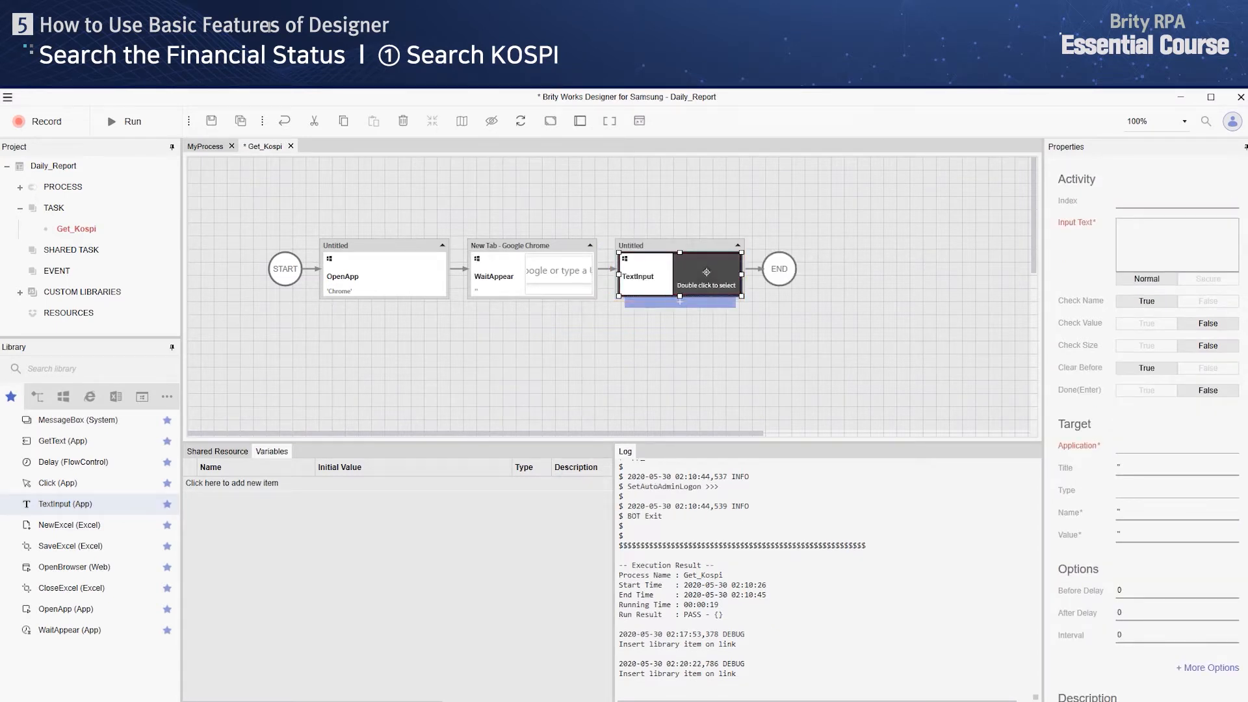
{"action": "double_click", "coordinate": [706, 273]}
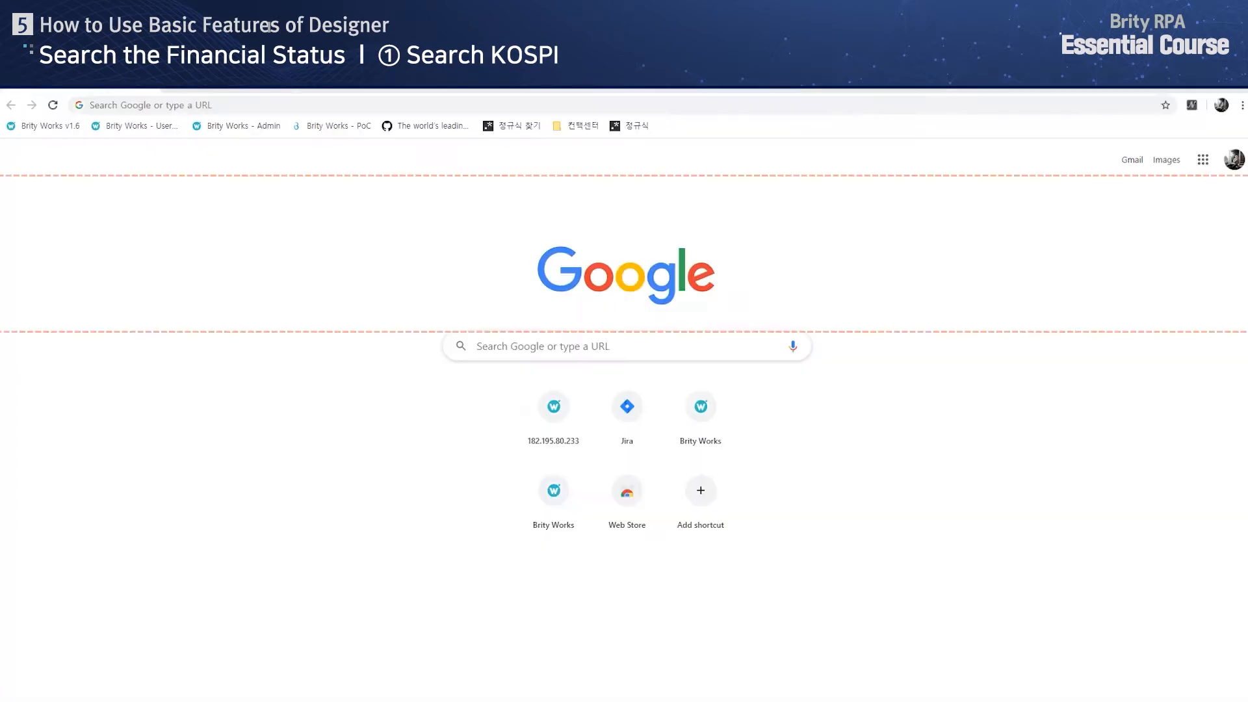
{"action": "left_click", "coordinate": [624, 80]}
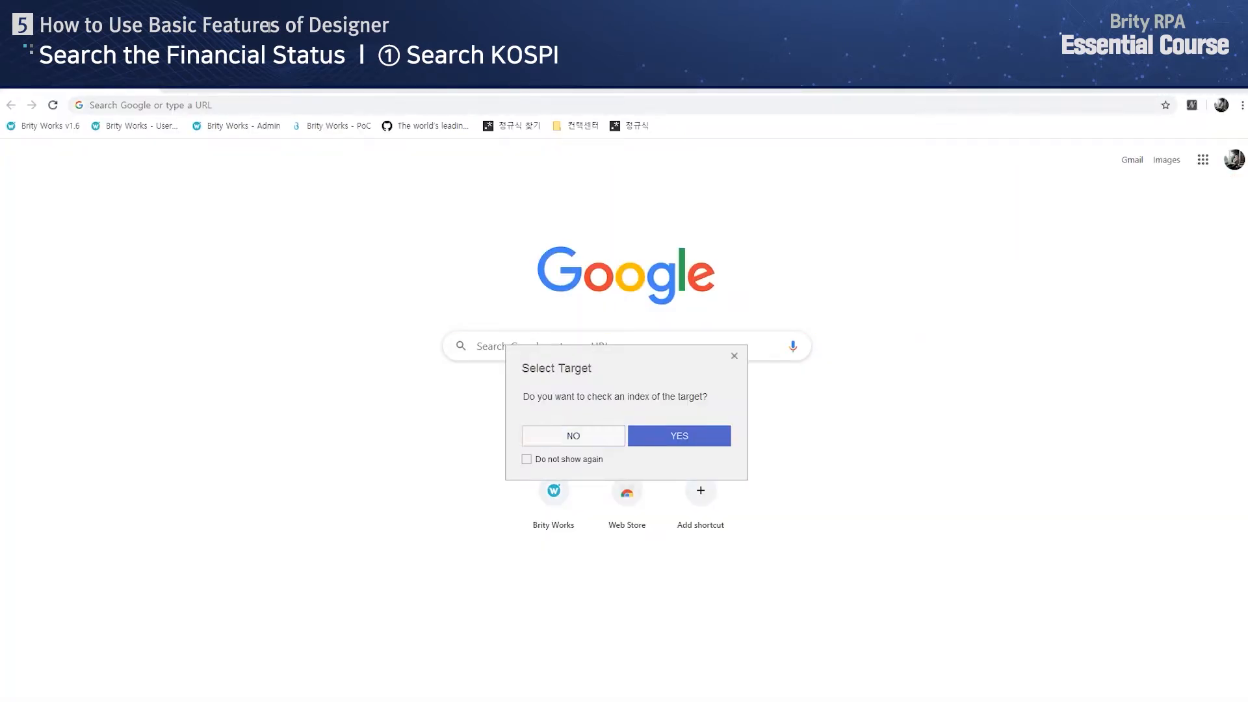
{"action": "left_click", "coordinate": [606, 436]}
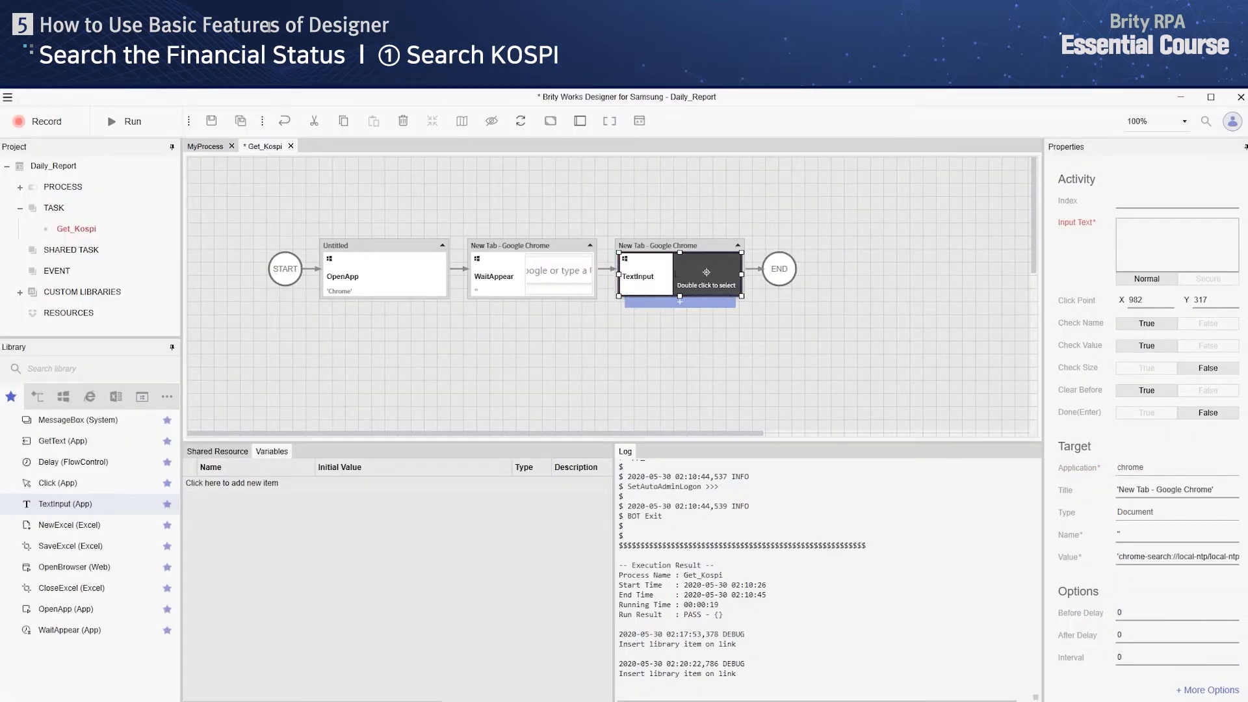
Step: Set the TextInput activity's input text to 'KOSPI' and its Done(Enter) option to True
{"action": "left_click", "coordinate": [1177, 244]}
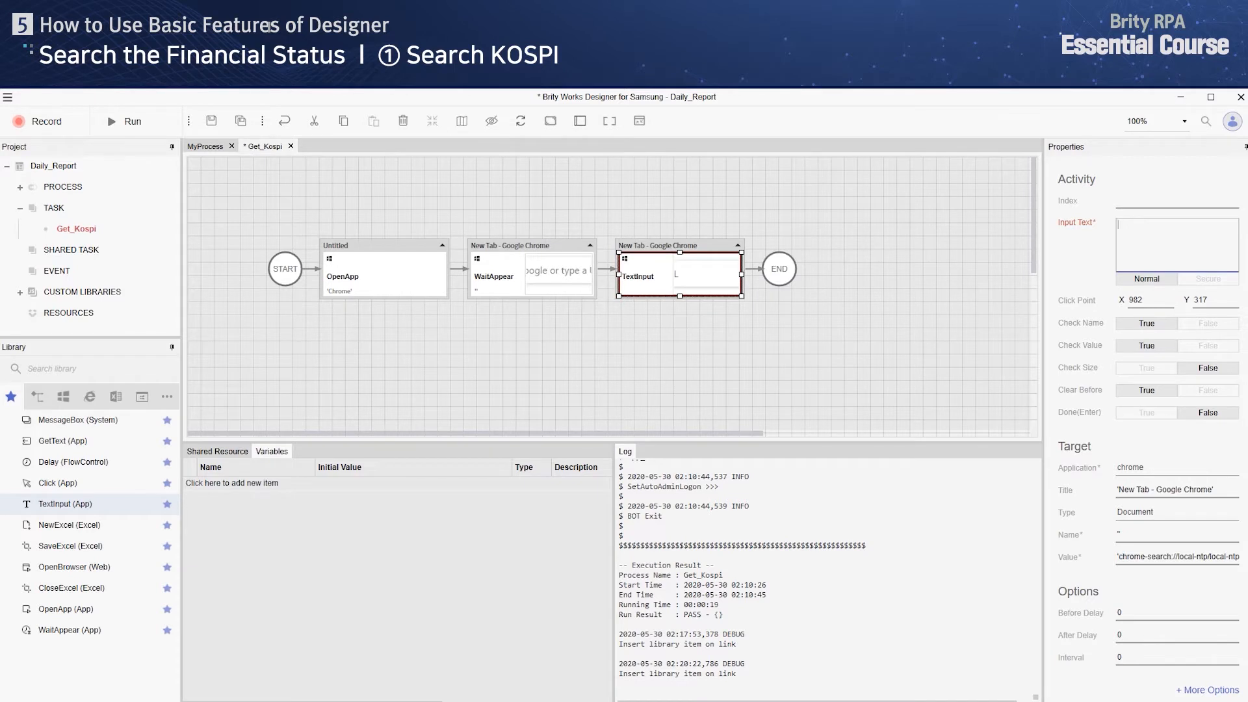
{"action": "type", "text": "'KOSPI"}
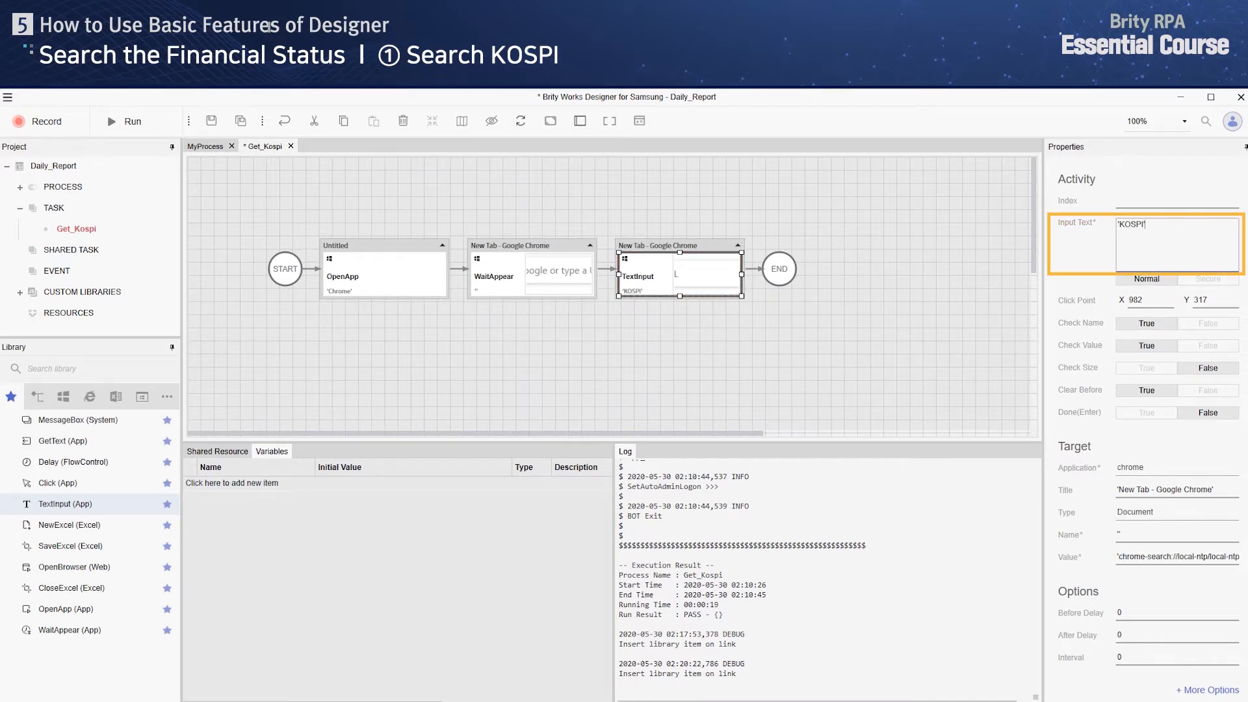
{"action": "left_click", "coordinate": [1147, 413]}
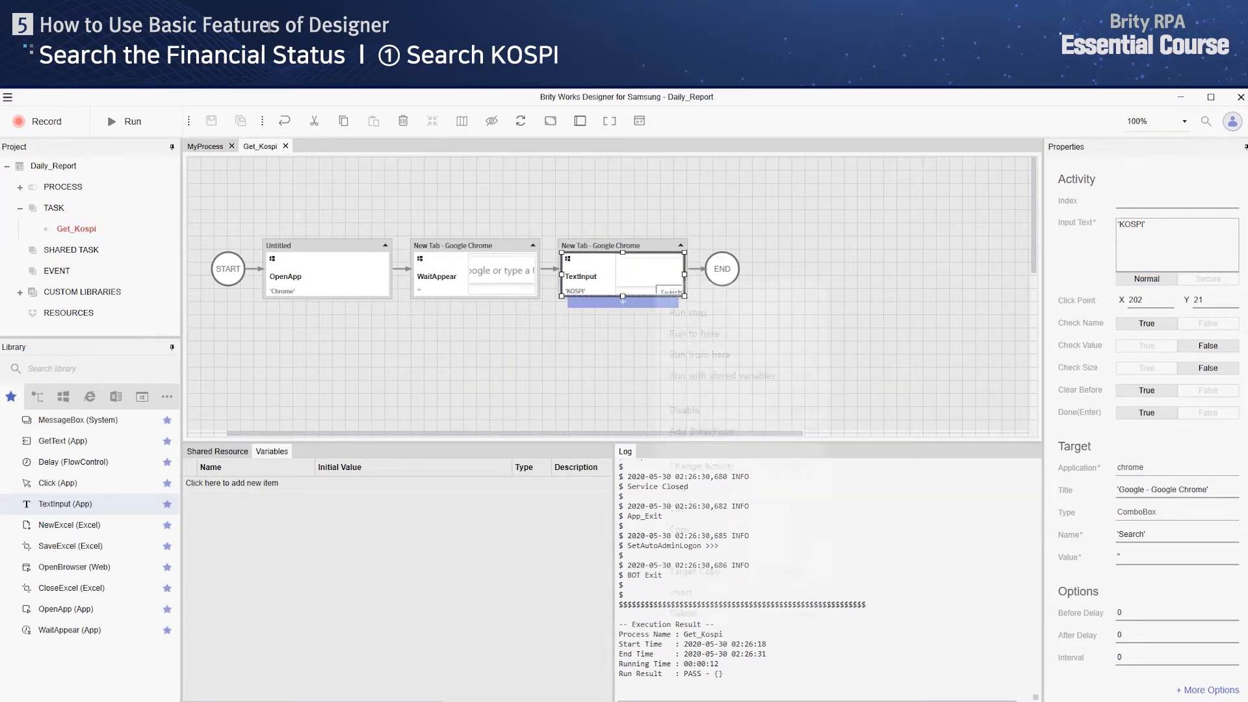
Step: Run the task from the TextInput activity onward so that Google is searched for KOSPI
{"action": "right_click", "coordinate": [654, 280]}
{"action": "left_click", "coordinate": [702, 354]}
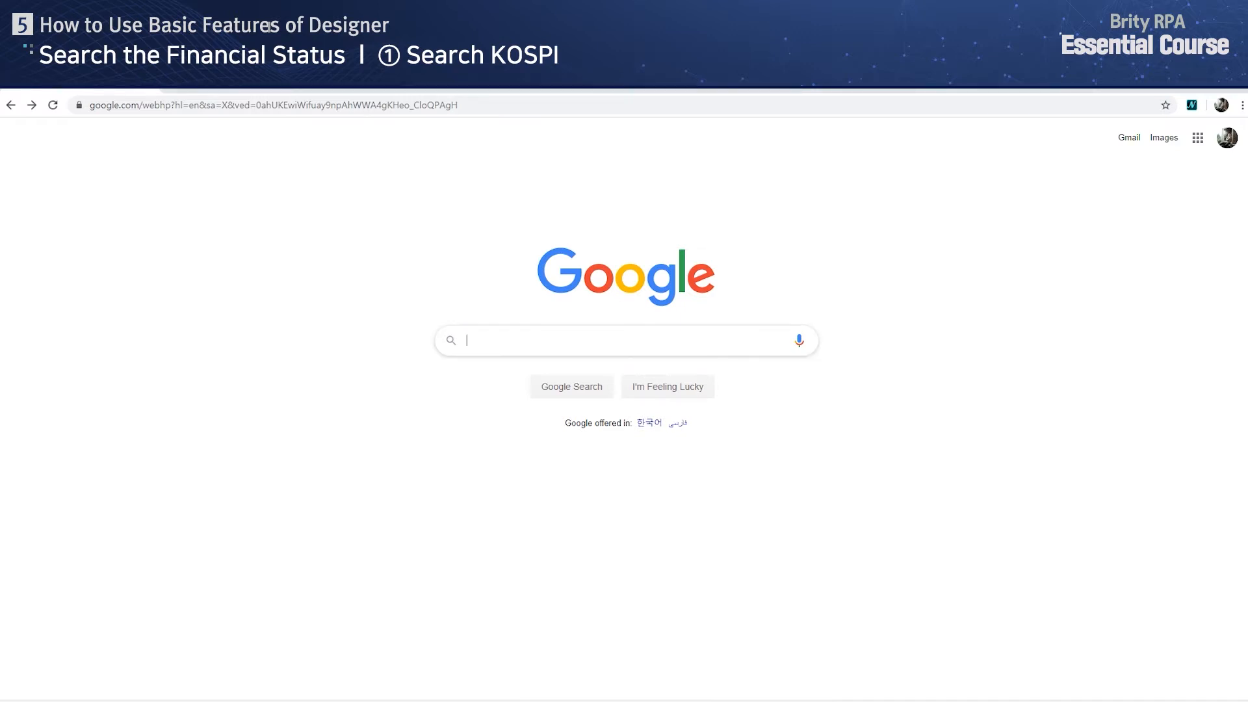
{"action": "left_click", "coordinate": [625, 341]}
{"action": "type", "text": "KOSPI"}
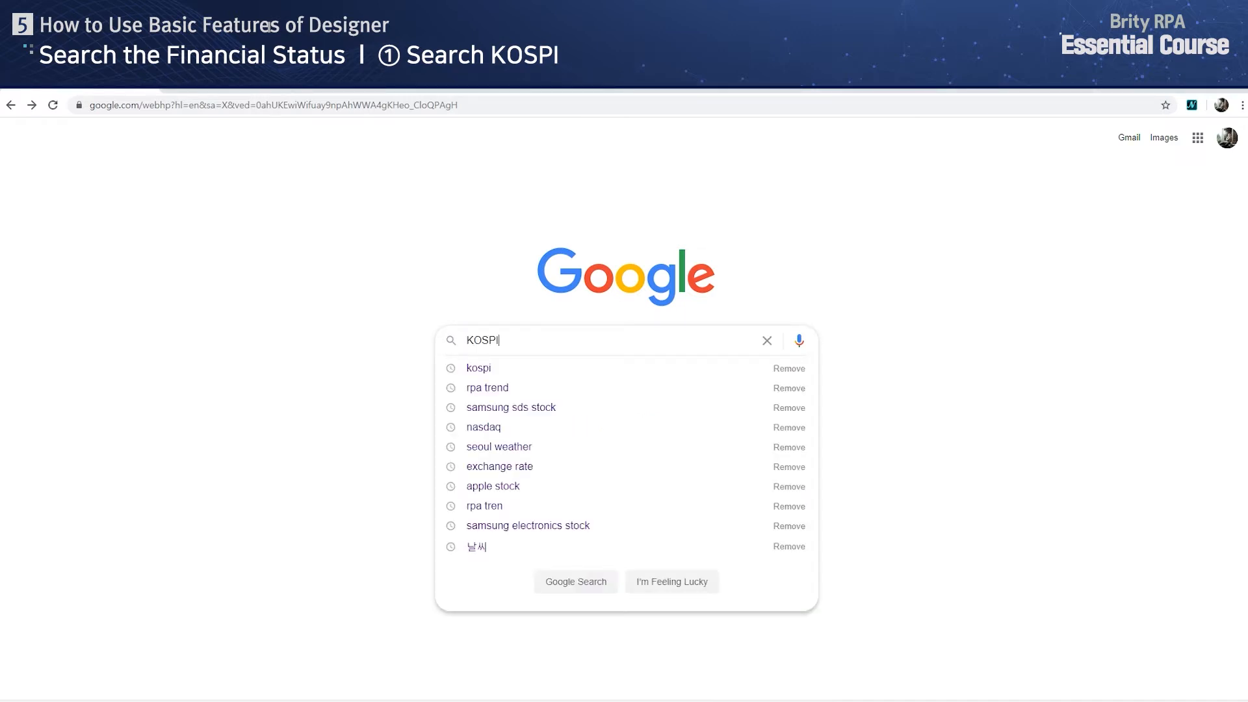
{"action": "key", "text": "Return"}
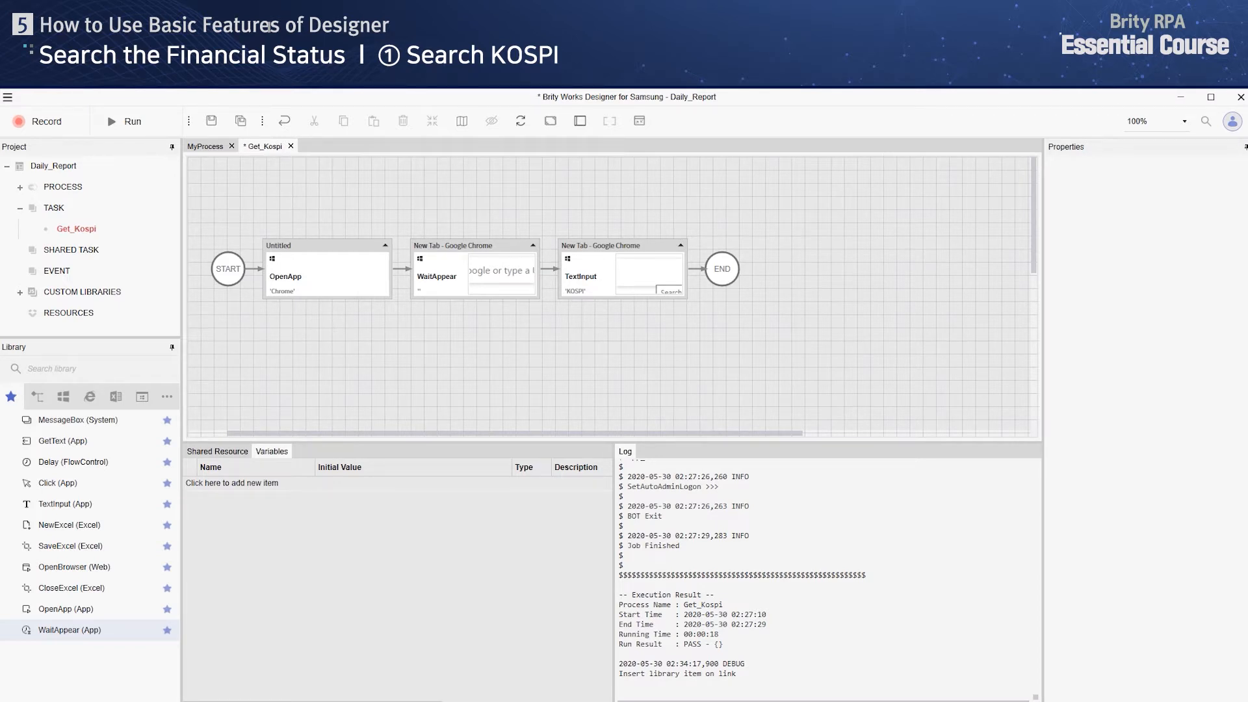
Step: Add a WaitAppear activity after TextInput, targeting the KOSPI heading on the Google results page without checking the target index
{"action": "left_click_drag", "start_coordinate": [78, 630], "coordinate": [699, 270]}
{"action": "left_click_drag", "start_coordinate": [696, 268], "coordinate": [696, 269]}
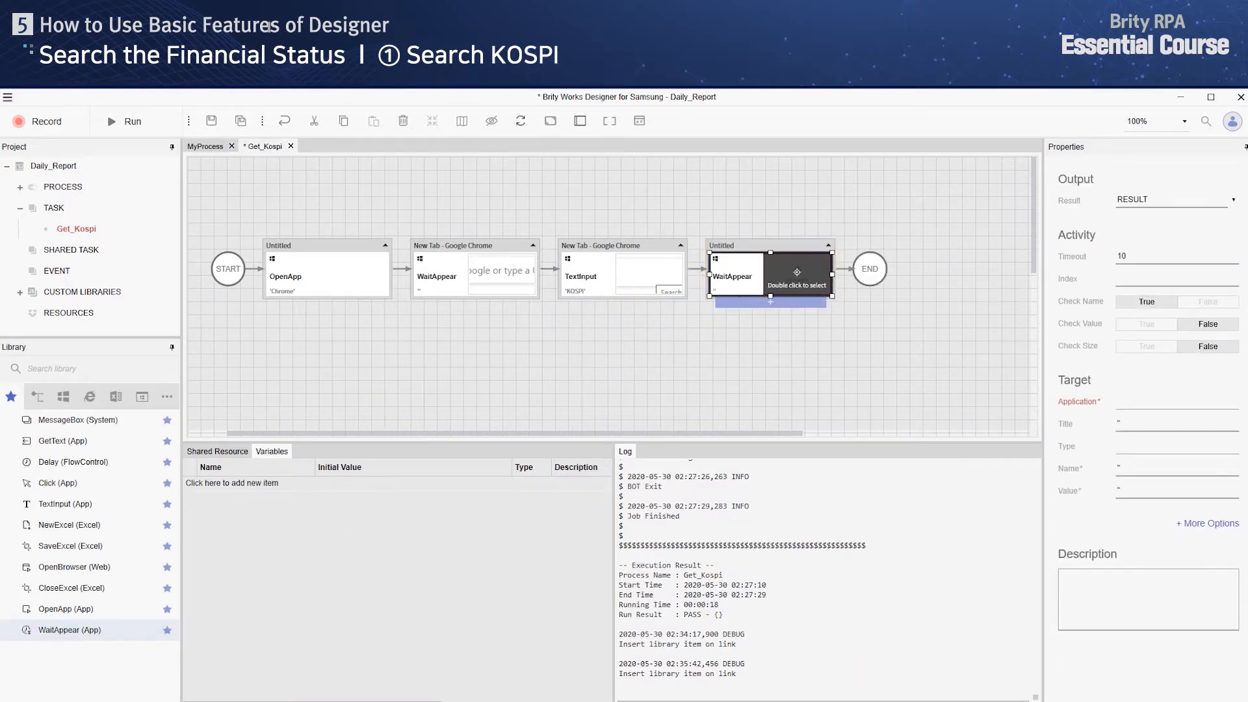
{"action": "double_click", "coordinate": [798, 274]}
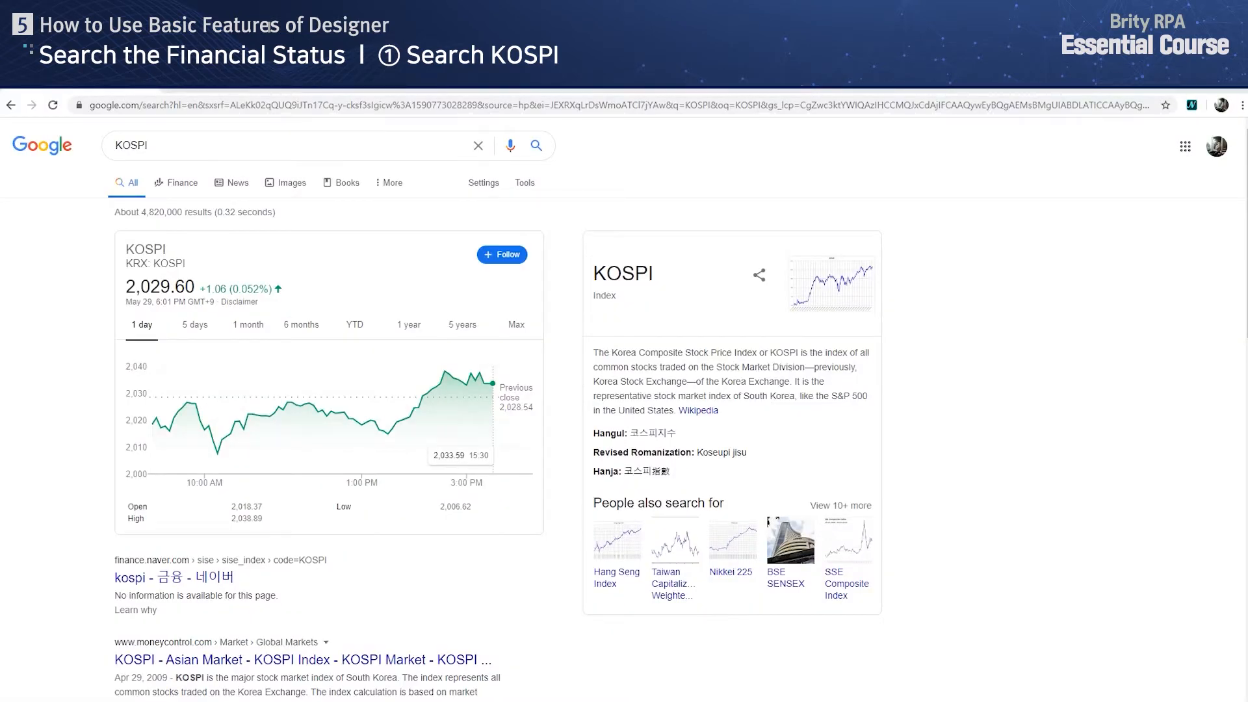
{"action": "left_click", "coordinate": [147, 249]}
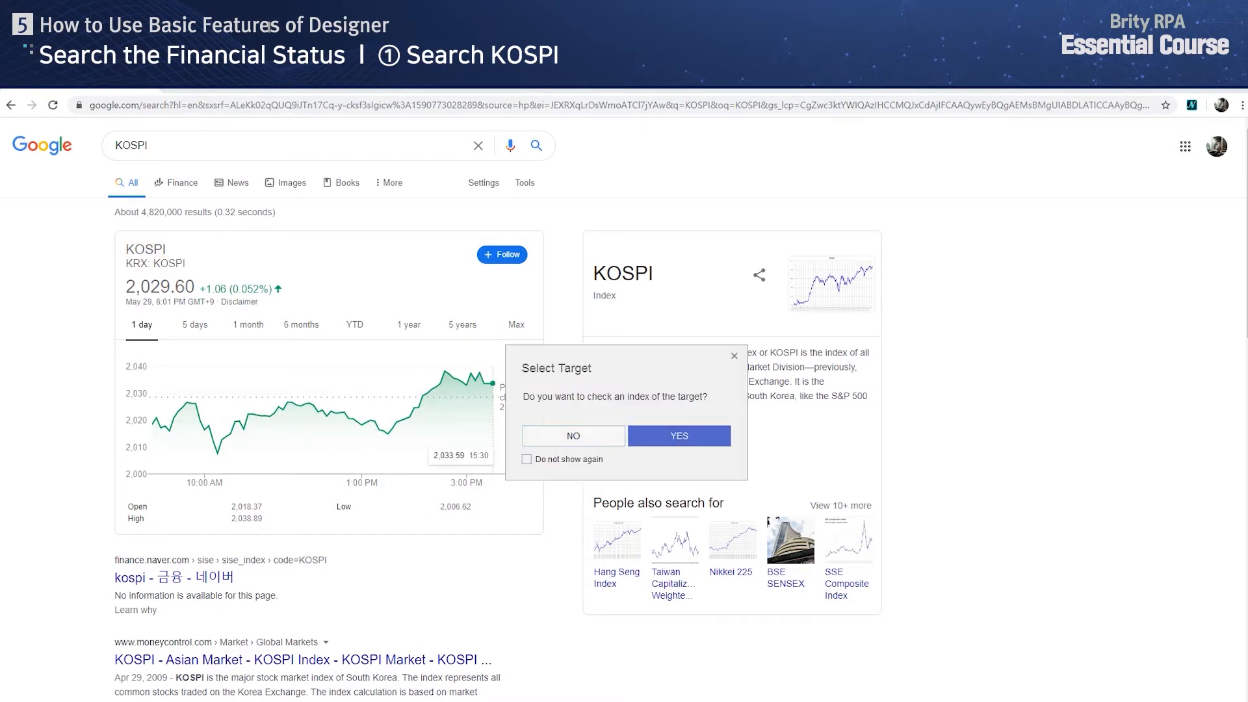
{"action": "left_click", "coordinate": [574, 436]}
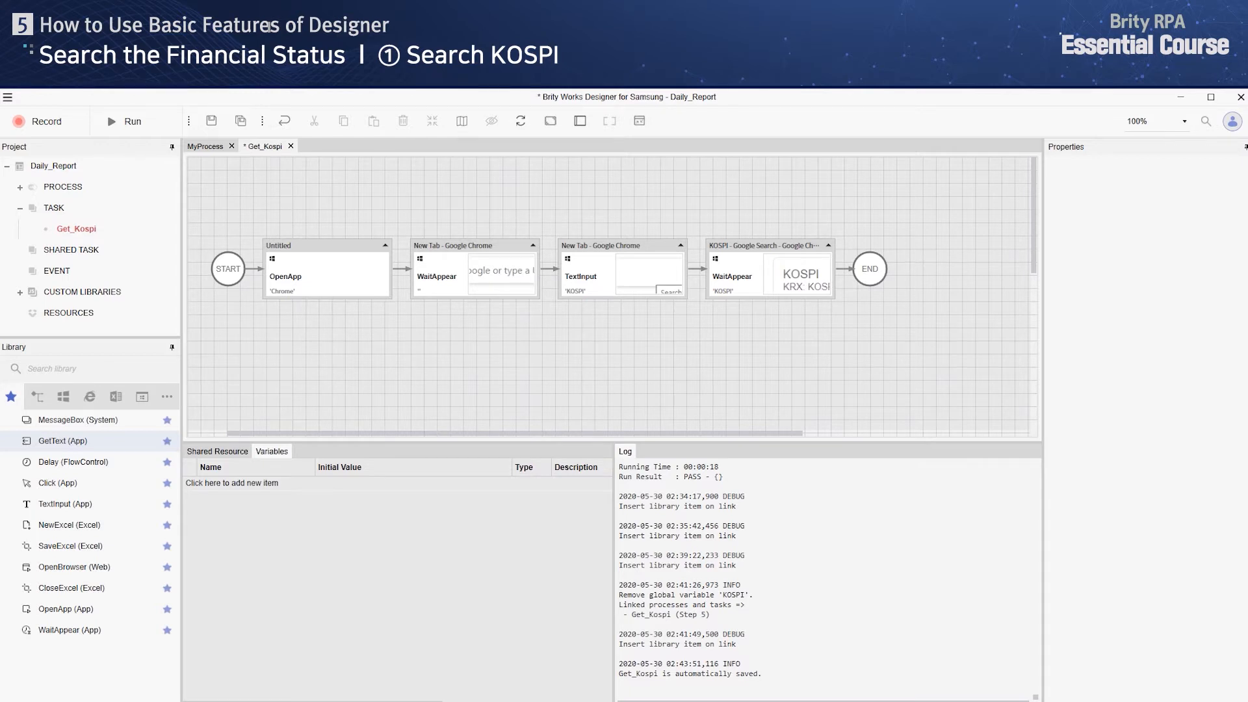
Step: Add a GetText activity before END, targeting the KOSPI index value on the results page without checking the target index
{"action": "left_click_drag", "start_coordinate": [63, 441], "coordinate": [869, 269]}
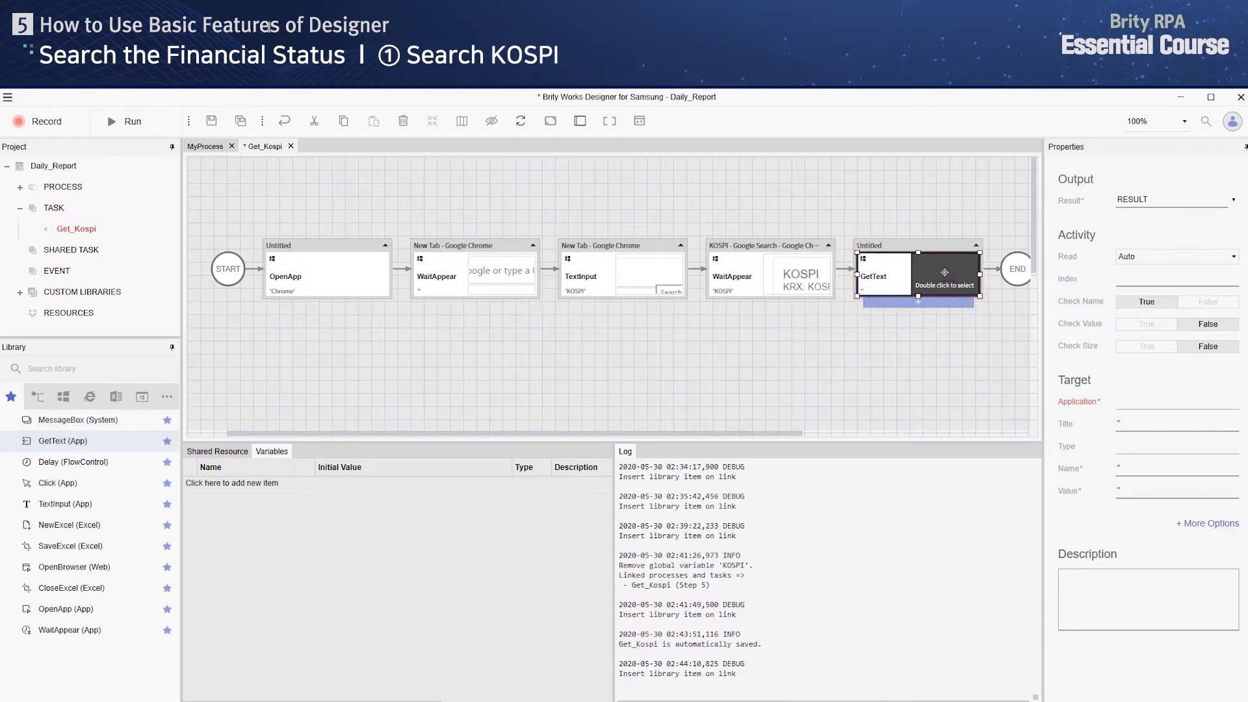
{"action": "double_click", "coordinate": [945, 276]}
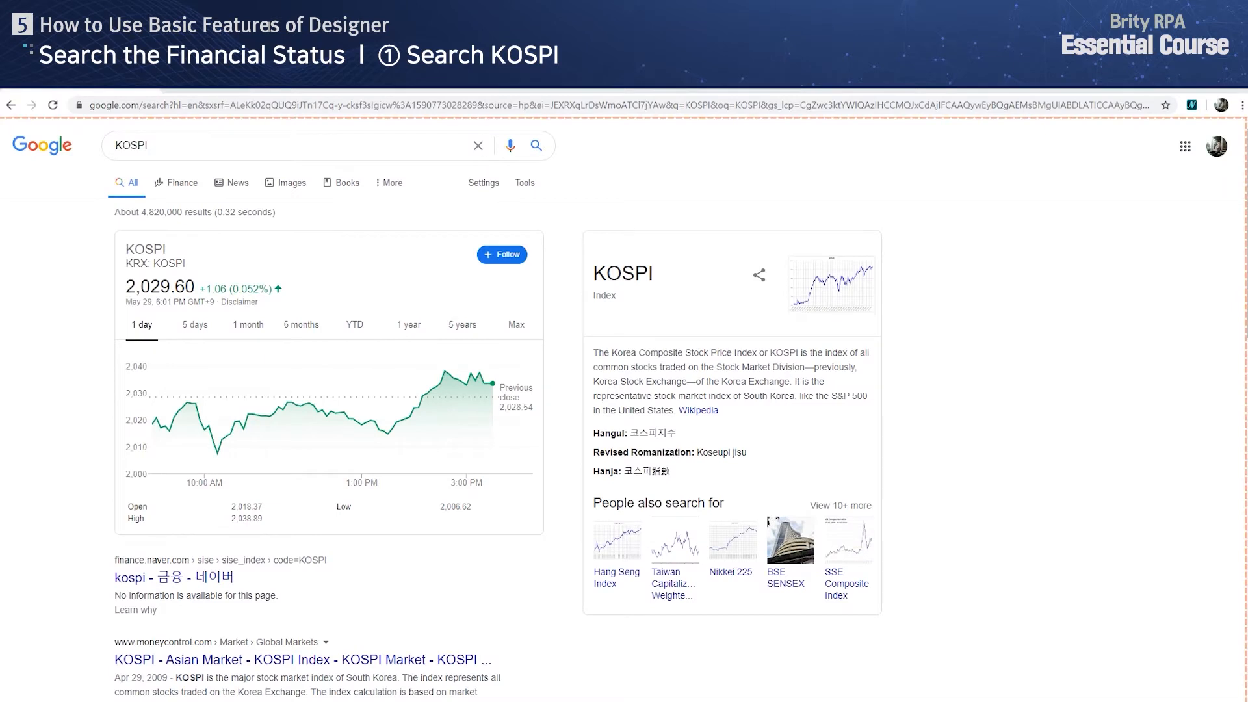
{"action": "left_click", "coordinate": [160, 287]}
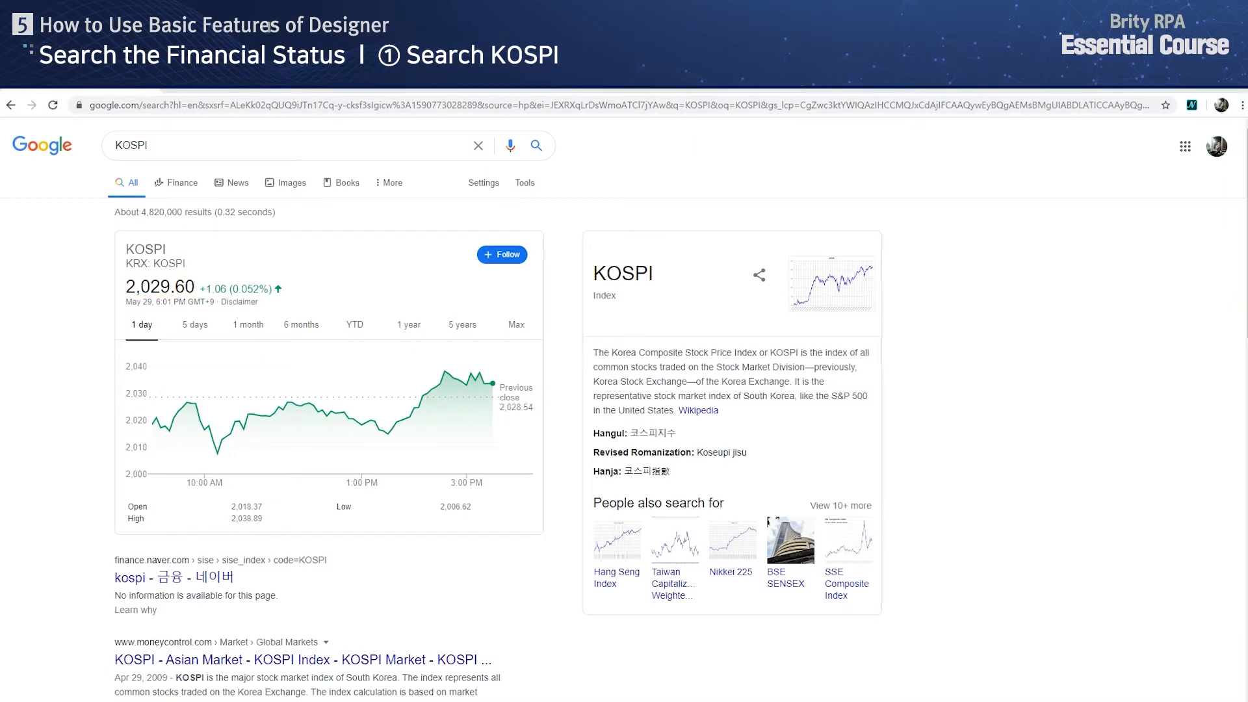
{"action": "left_click", "coordinate": [572, 435]}
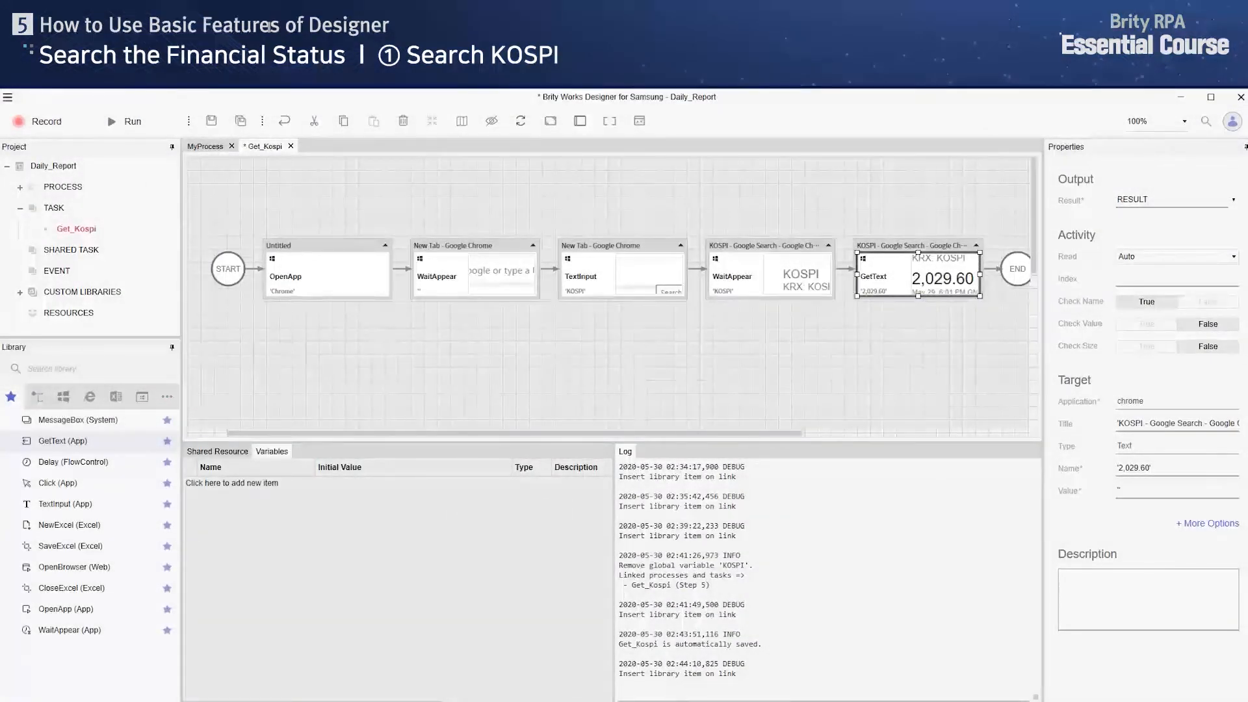
Step: Add a variable named KOSPI to the task and set its type to Global
{"action": "left_click", "coordinate": [232, 483]}
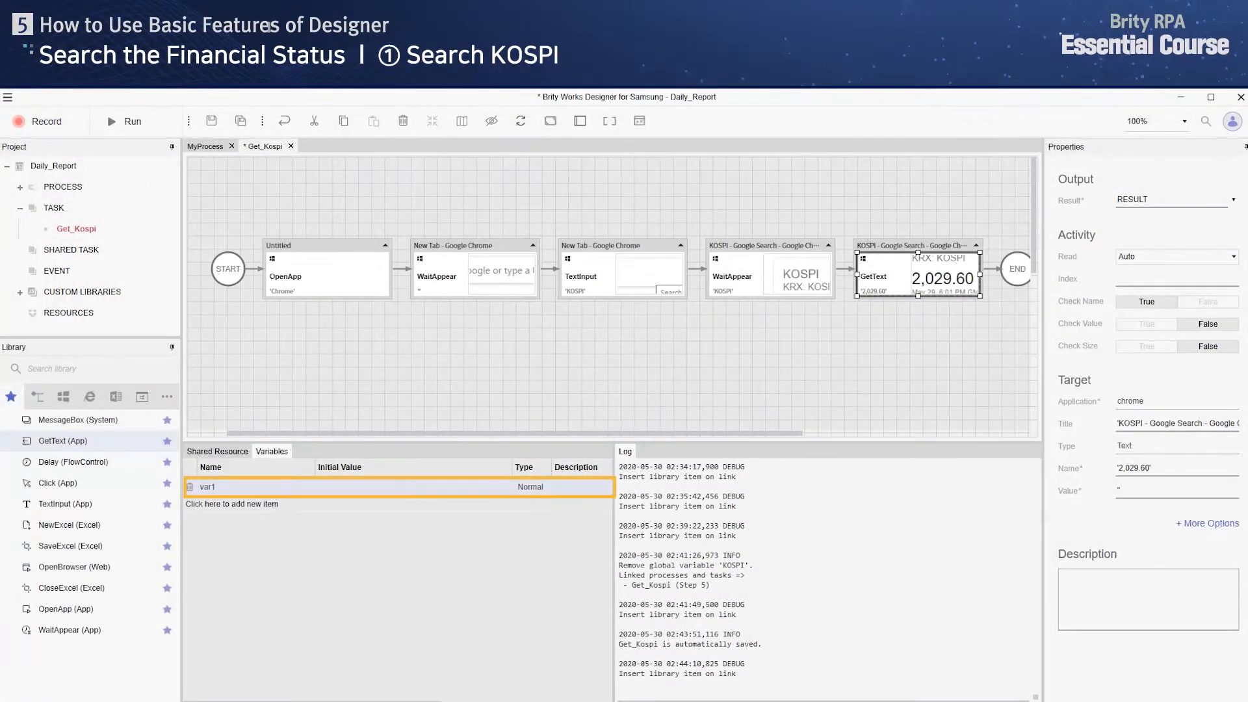
{"action": "left_click", "coordinate": [210, 487]}
{"action": "key", "text": "ctrl+a"}
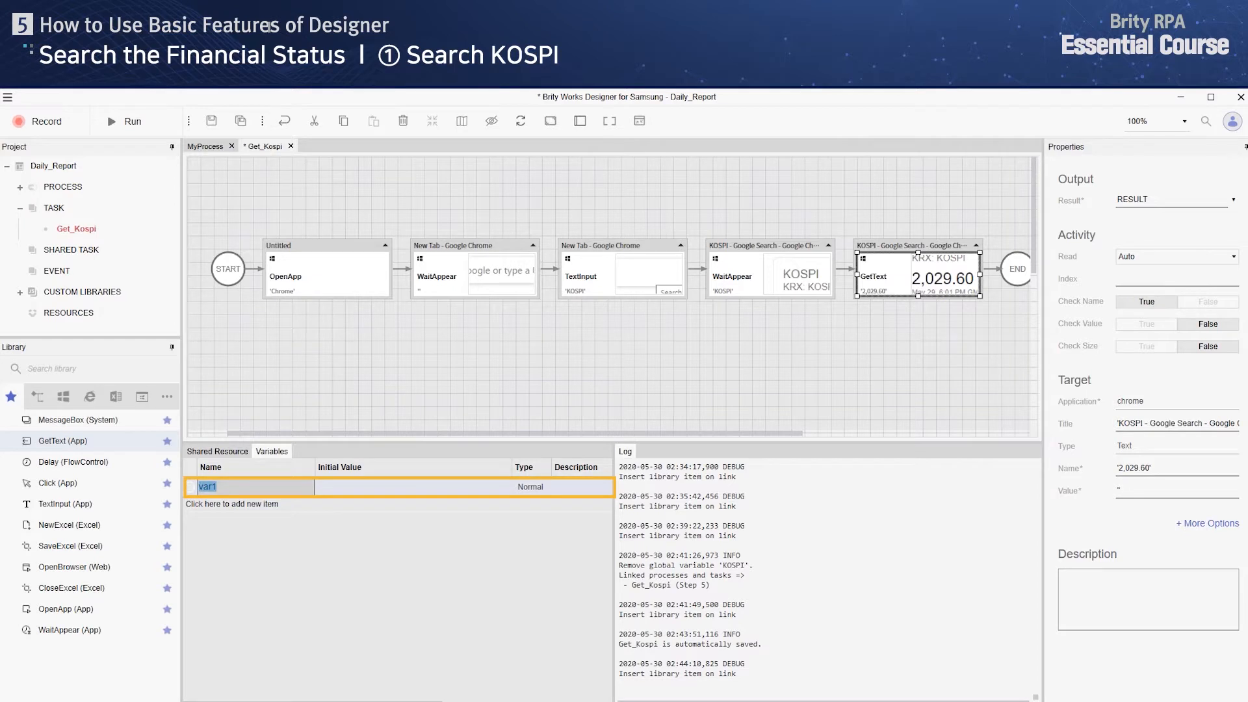
{"action": "type", "text": "KOSPI"}
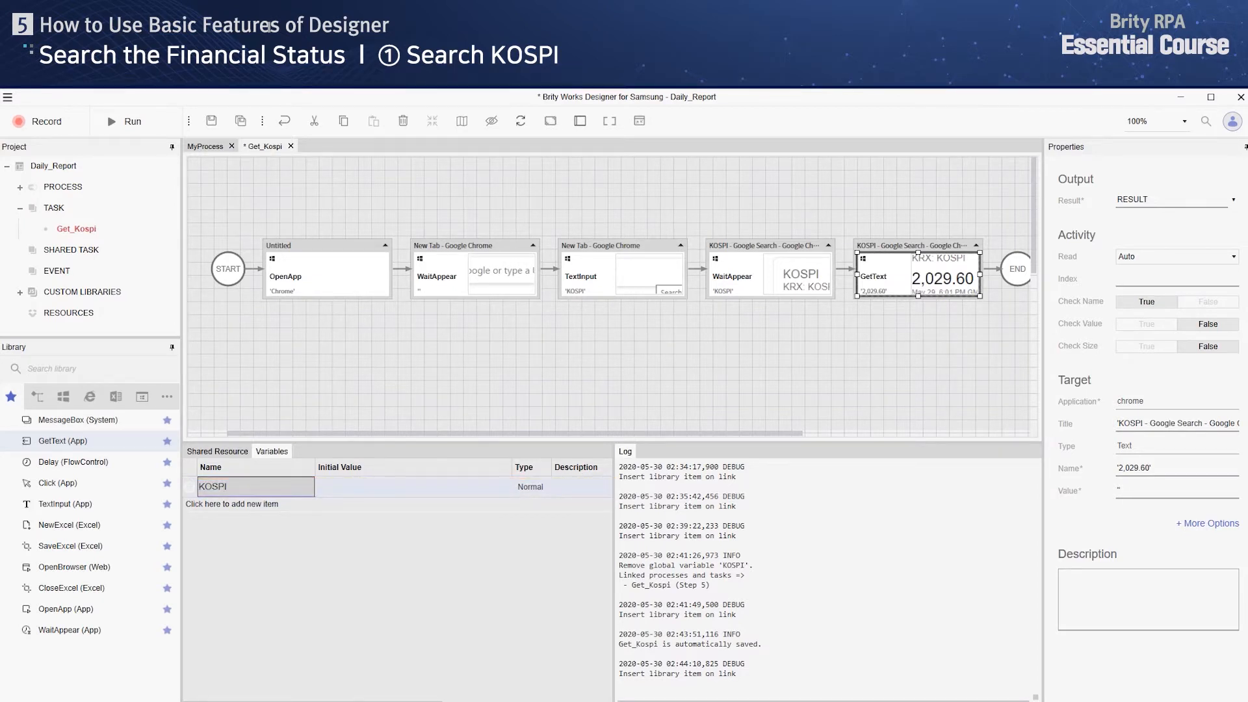
{"action": "left_click", "coordinate": [532, 487]}
{"action": "left_click", "coordinate": [548, 487]}
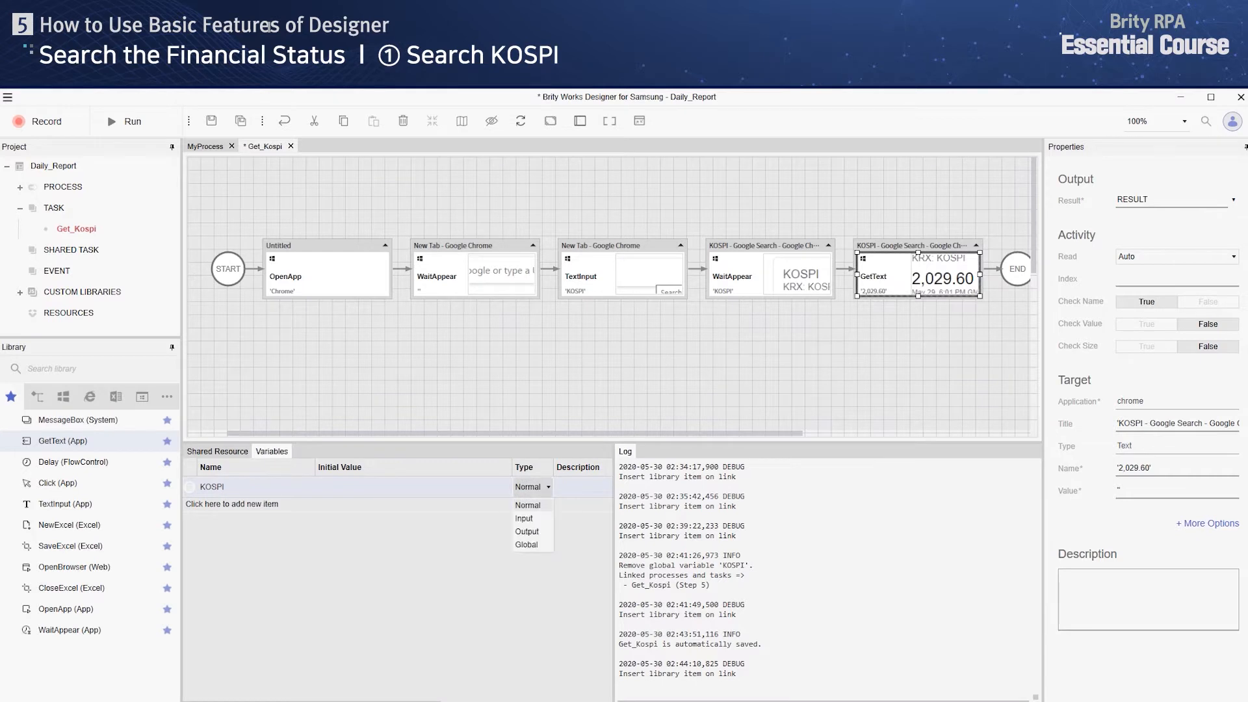
{"action": "left_click", "coordinate": [528, 545]}
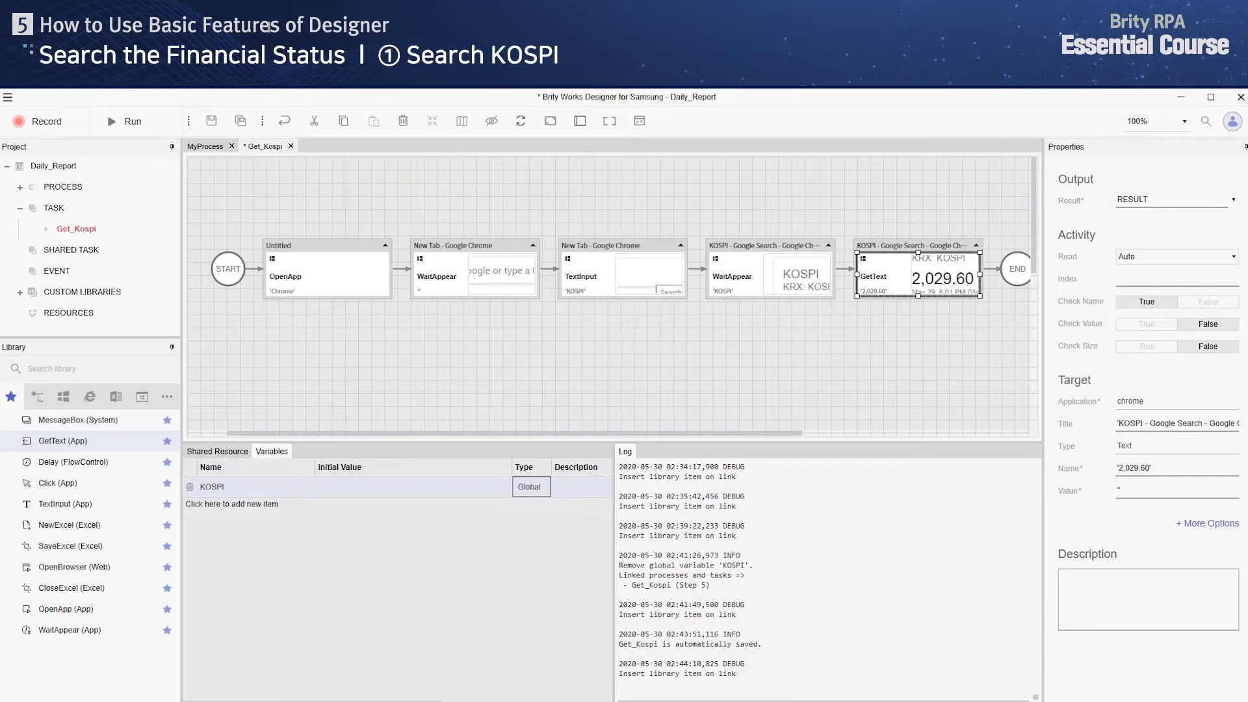
Step: Store the GetText result in Global.KOSPI and set the activity's Check Name option to False
{"action": "left_click", "coordinate": [1161, 199]}
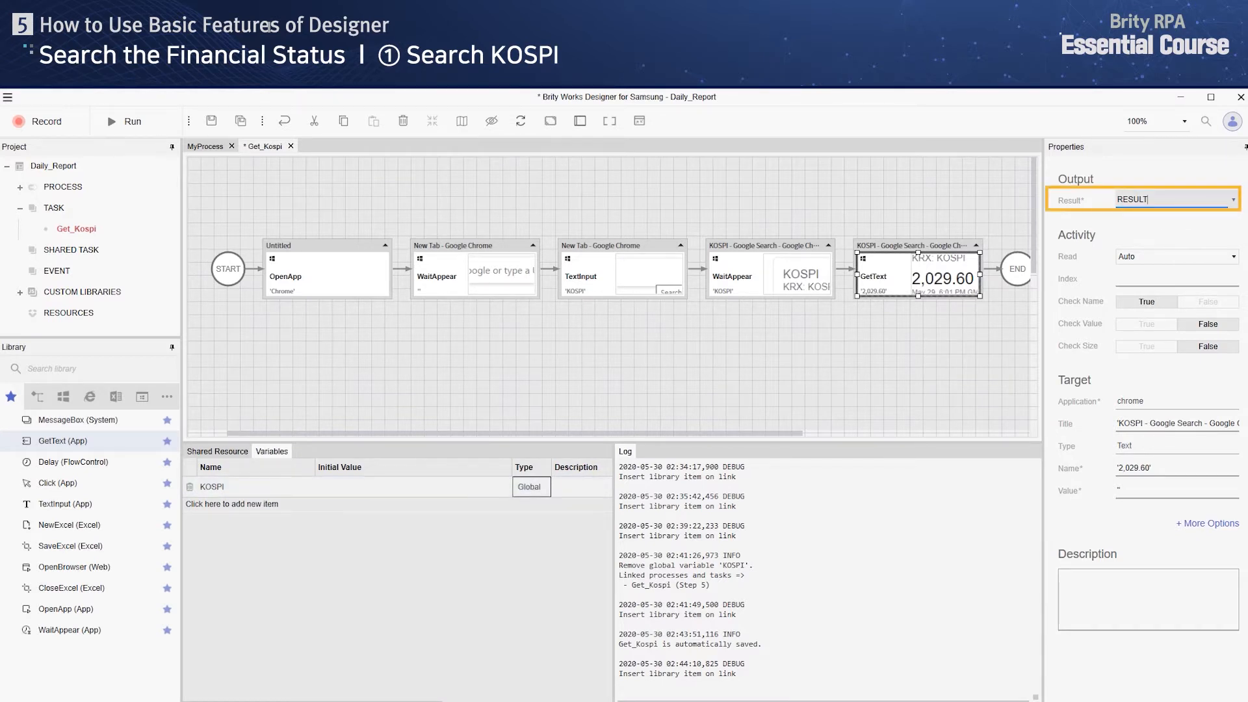
{"action": "left_click", "coordinate": [1234, 200]}
{"action": "left_click", "coordinate": [1174, 233]}
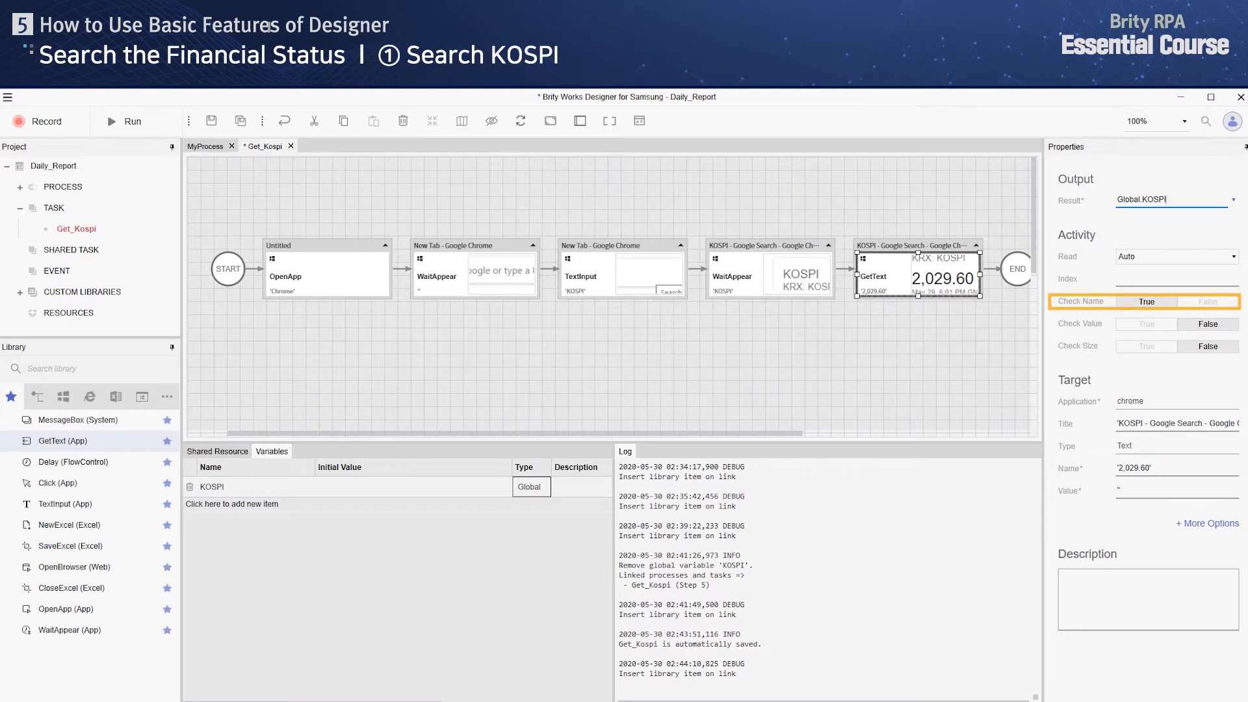
{"action": "left_click", "coordinate": [1208, 302]}
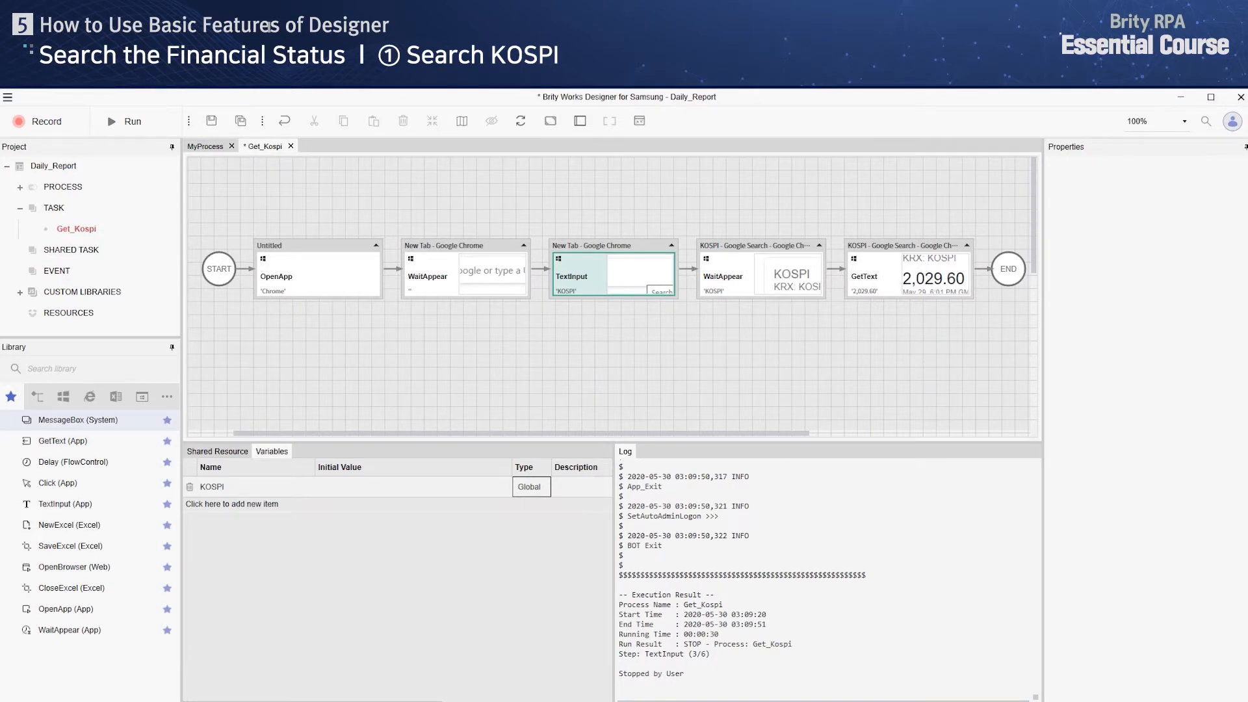
Step: Add a MessageBox activity between GetText and END with Global.KOSPI as its argument
{"action": "left_click_drag", "start_coordinate": [520, 434], "coordinate": [586, 434]}
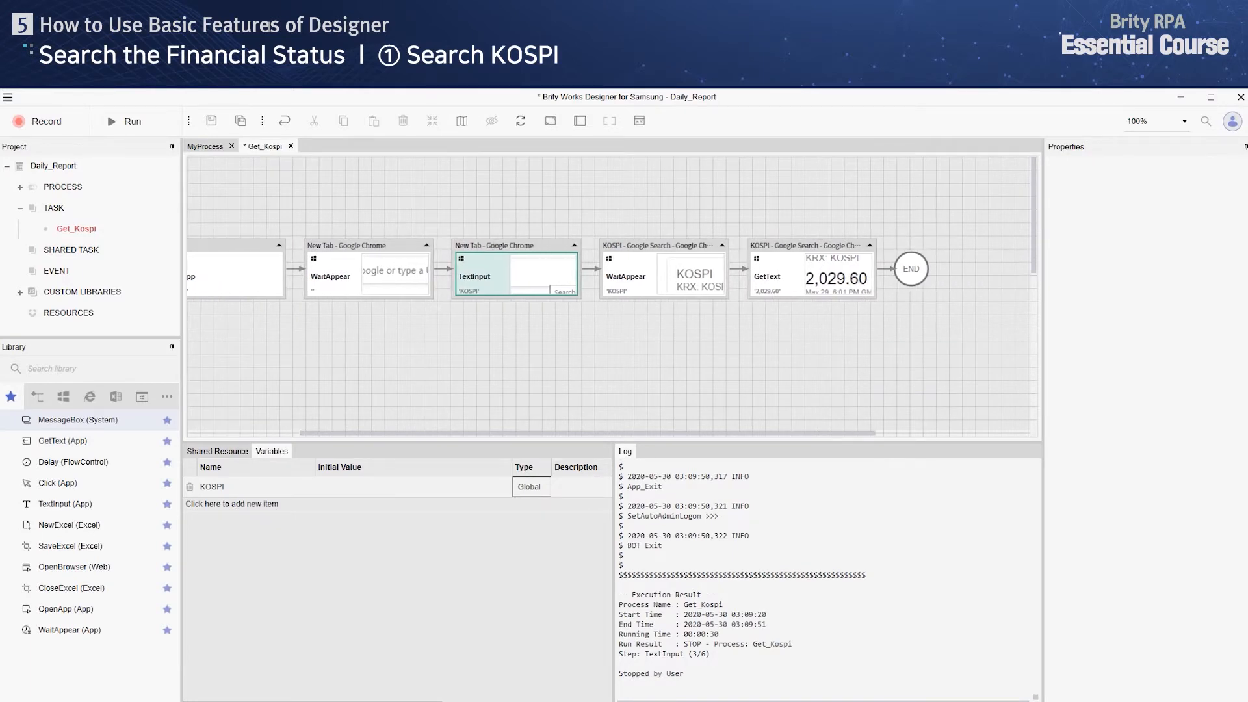
{"action": "left_click_drag", "start_coordinate": [71, 420], "coordinate": [933, 276]}
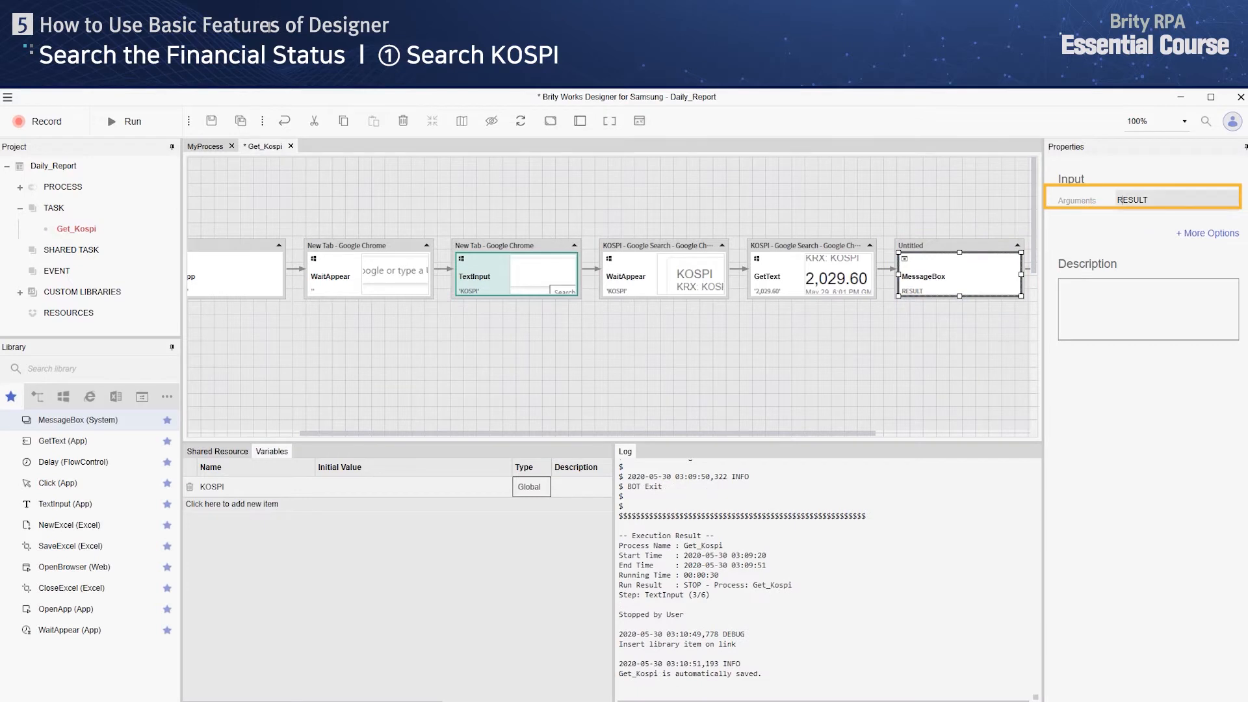
{"action": "type", "text": "Global.KOSPI"}
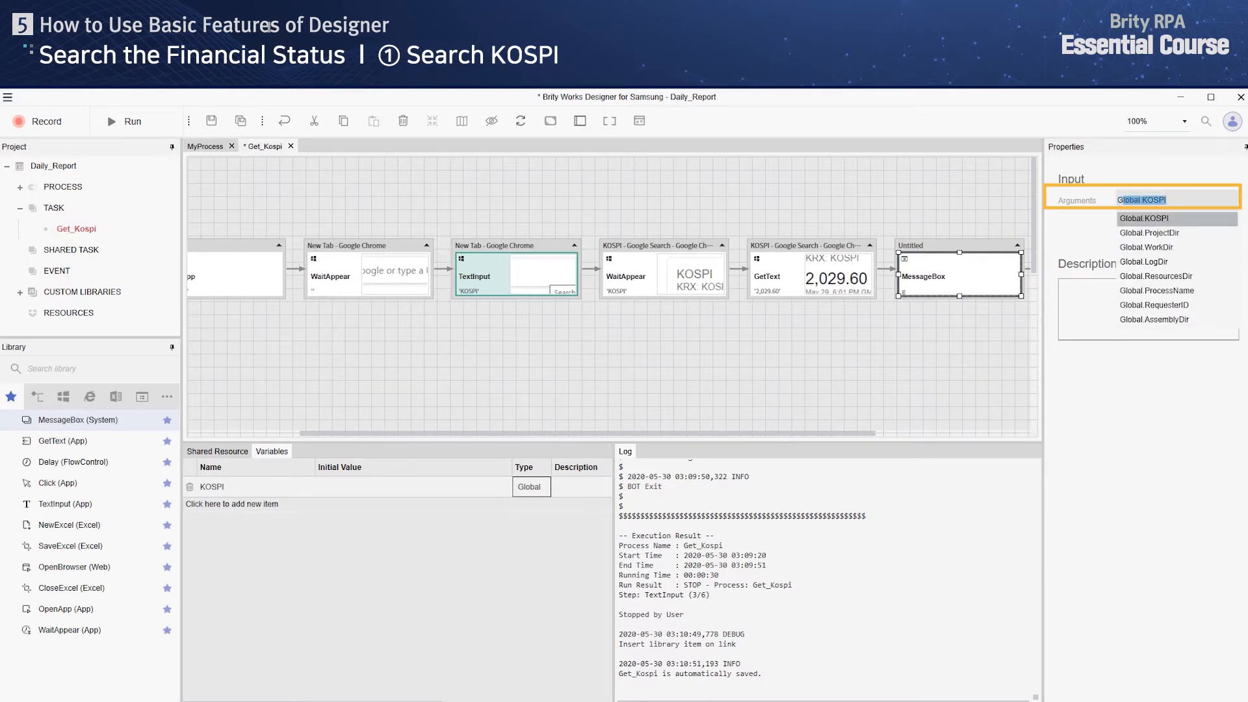
{"action": "key", "text": "Return"}
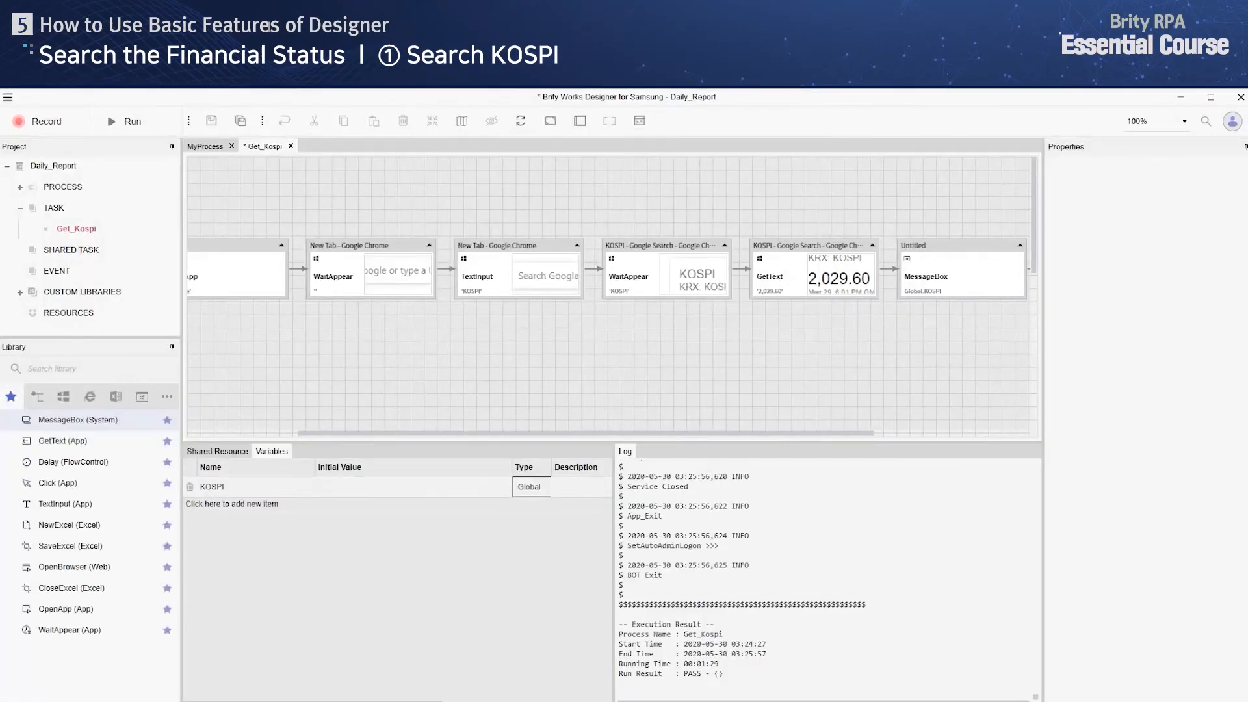
Step: Delete the MessageBox activity from the Get_Kospi task
{"action": "left_click", "coordinate": [962, 276]}
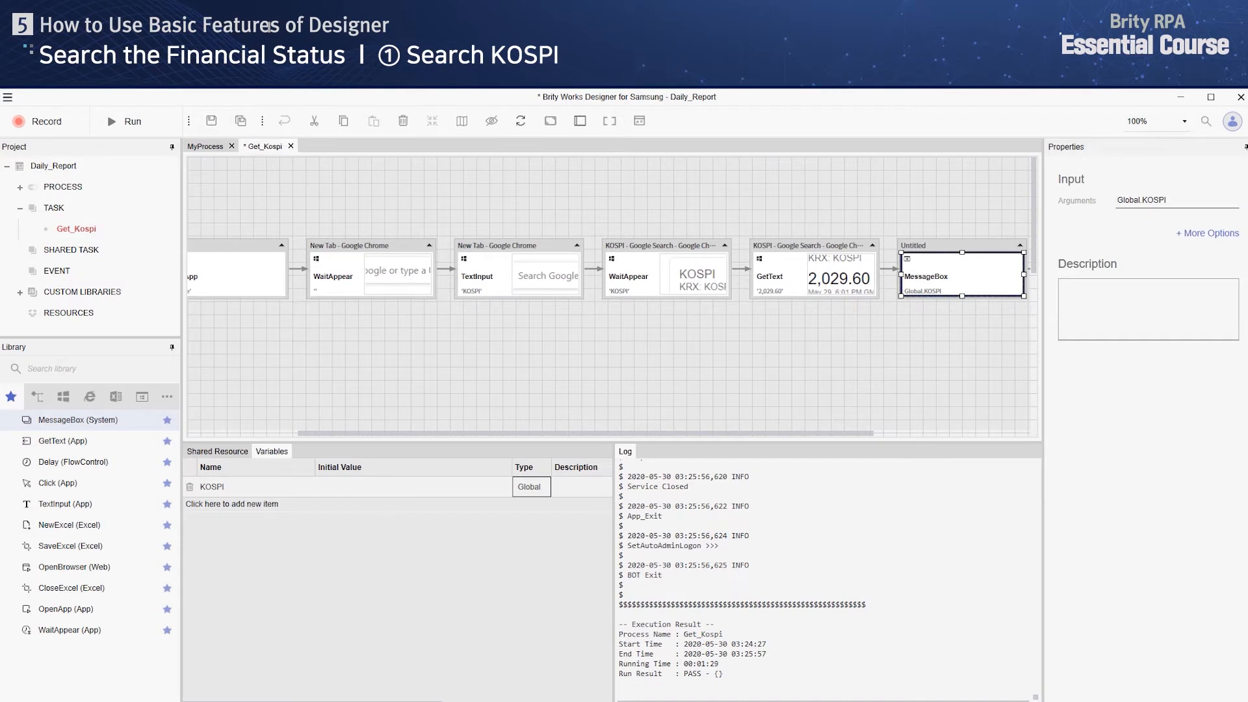
{"action": "key", "text": "Delete"}
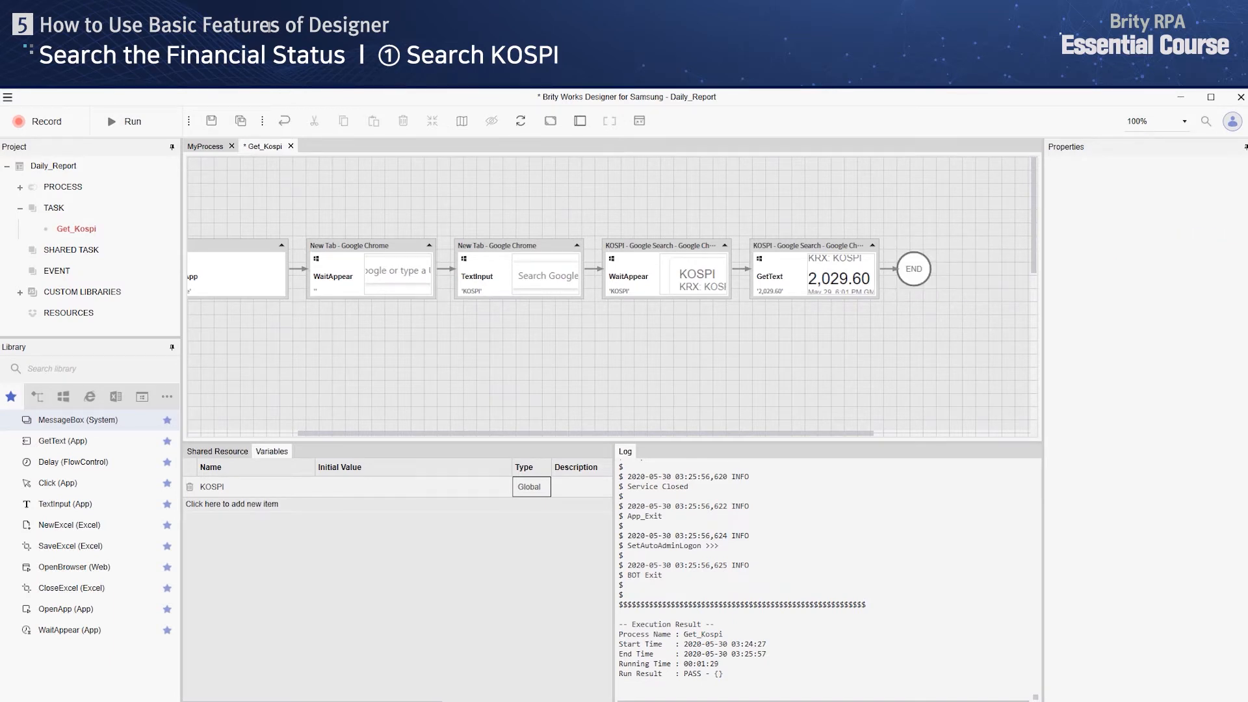
{"action": "scroll", "coordinate": [611, 292], "scroll_direction": "left", "scroll_amount": 3}
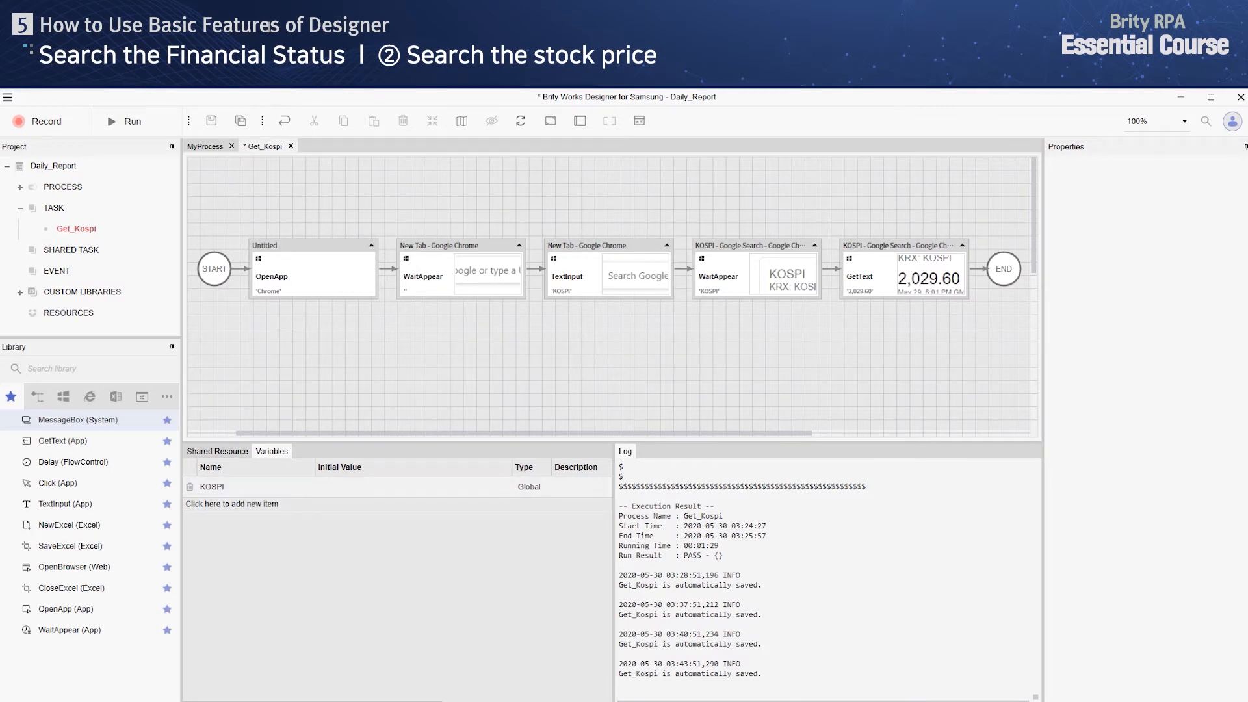
Step: Add a second variable named Chrome and set its type to Global
{"action": "left_click", "coordinate": [232, 504]}
{"action": "left_click", "coordinate": [205, 508]}
{"action": "left_click", "coordinate": [204, 507]}
{"action": "double_click", "coordinate": [203, 508]}
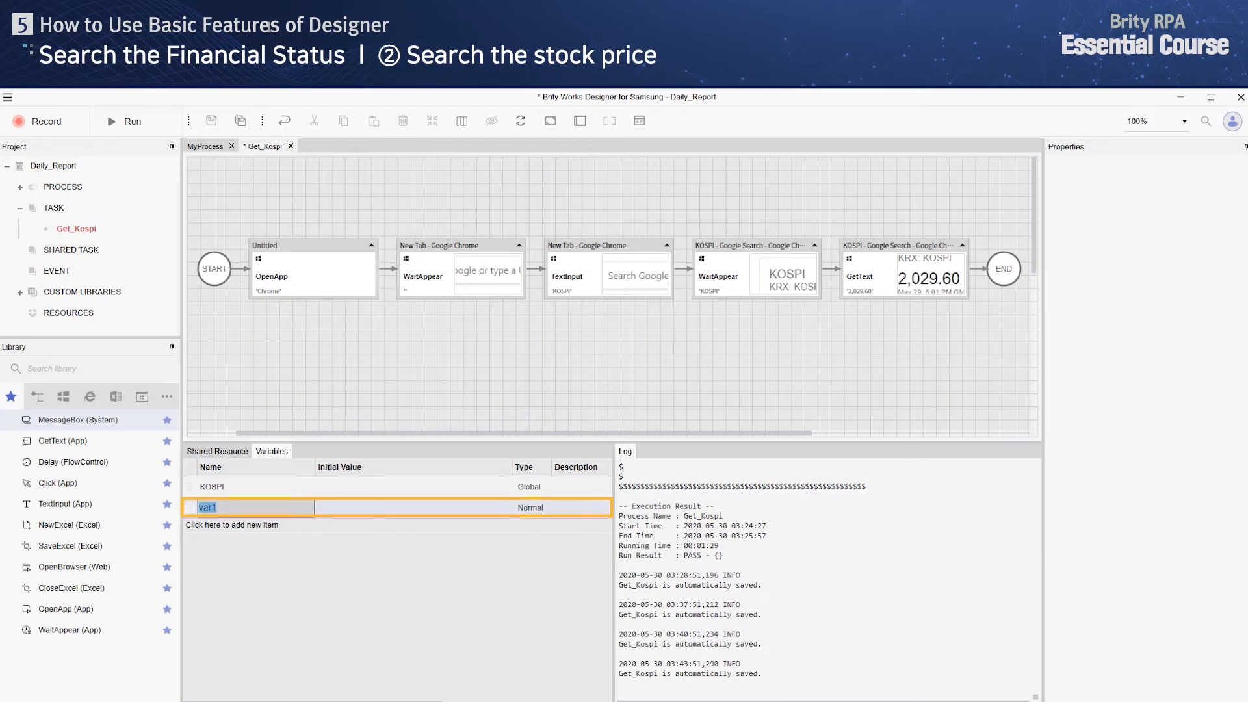
{"action": "type", "text": "Chrome"}
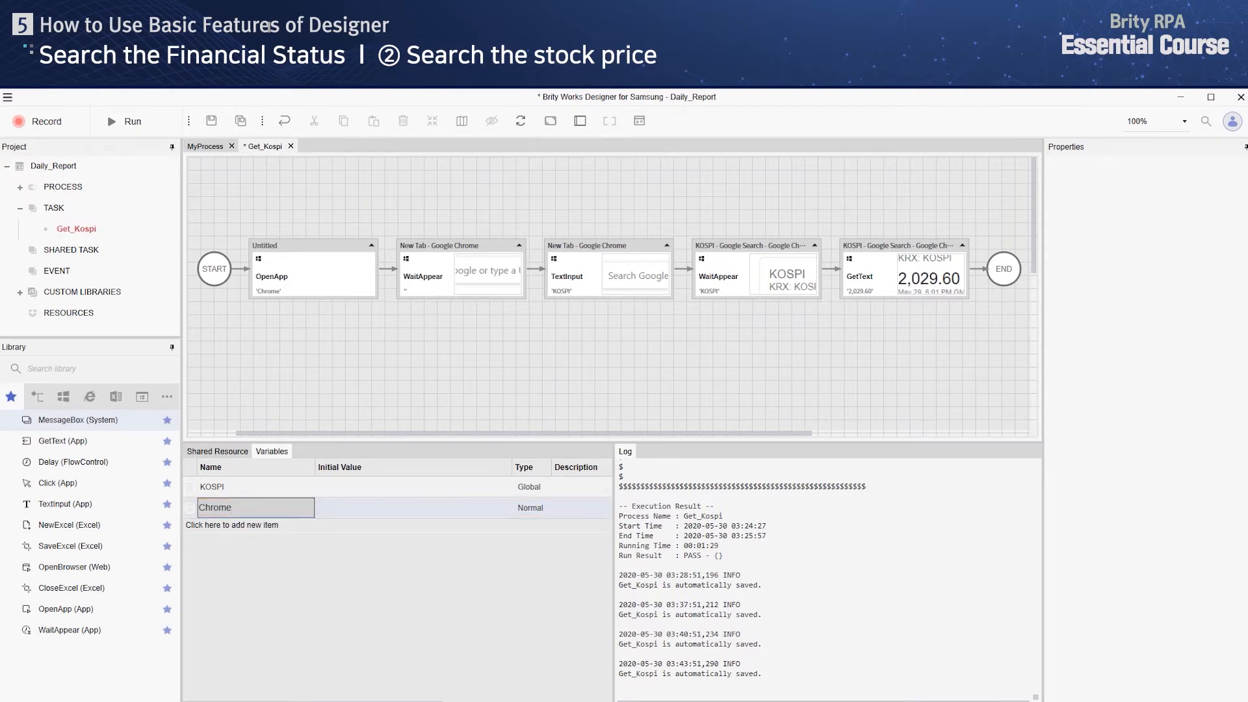
{"action": "left_click", "coordinate": [531, 508]}
{"action": "left_click", "coordinate": [548, 508]}
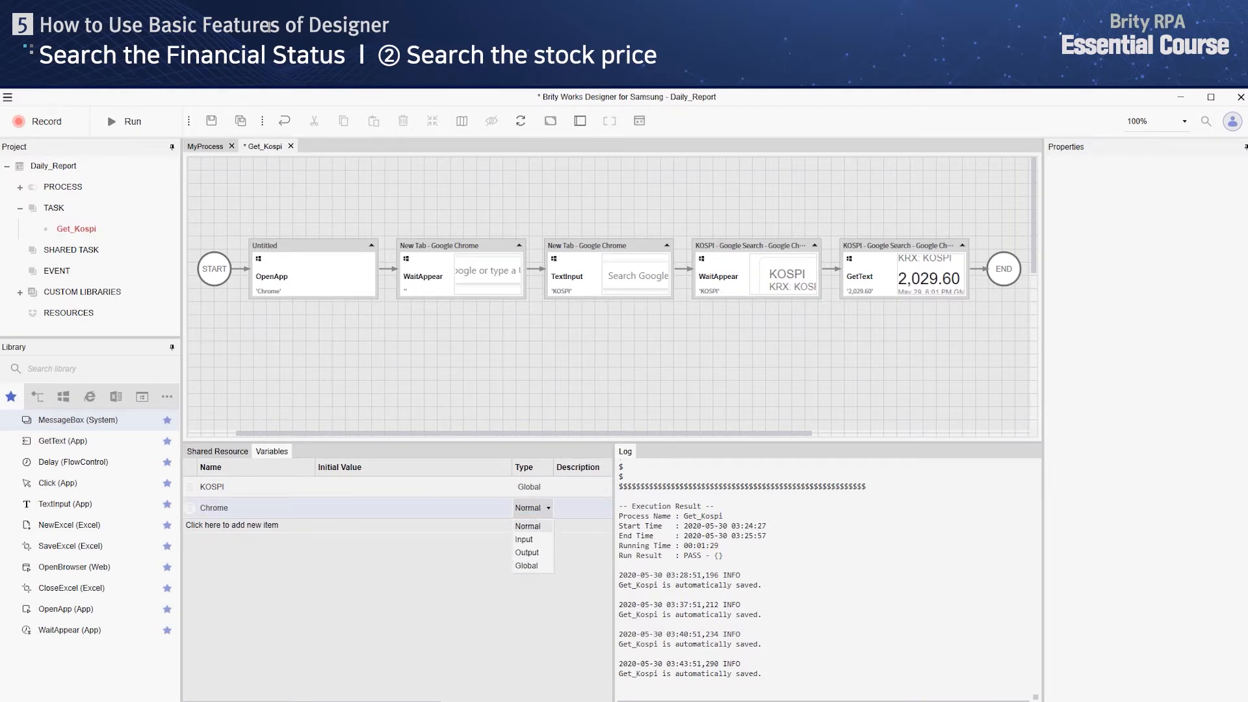
{"action": "left_click", "coordinate": [526, 566]}
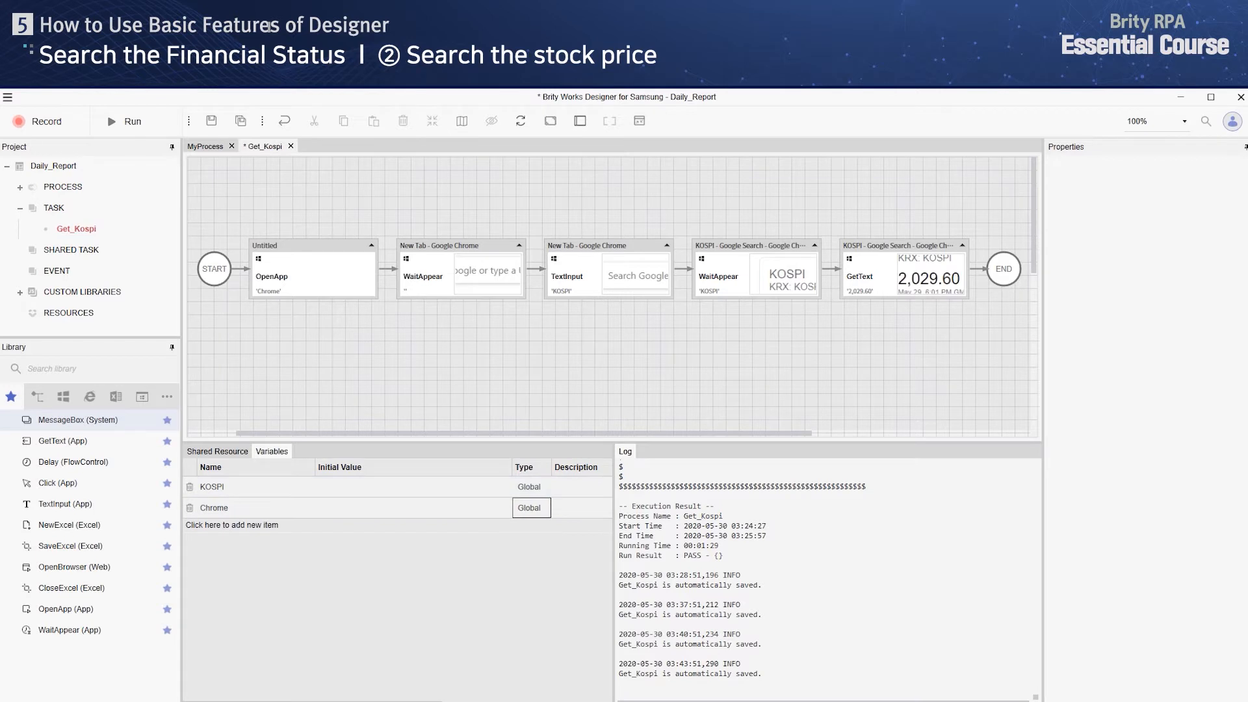
Step: Set the PID output of the OpenApp activity to Global.Chrome
{"action": "left_click", "coordinate": [313, 275]}
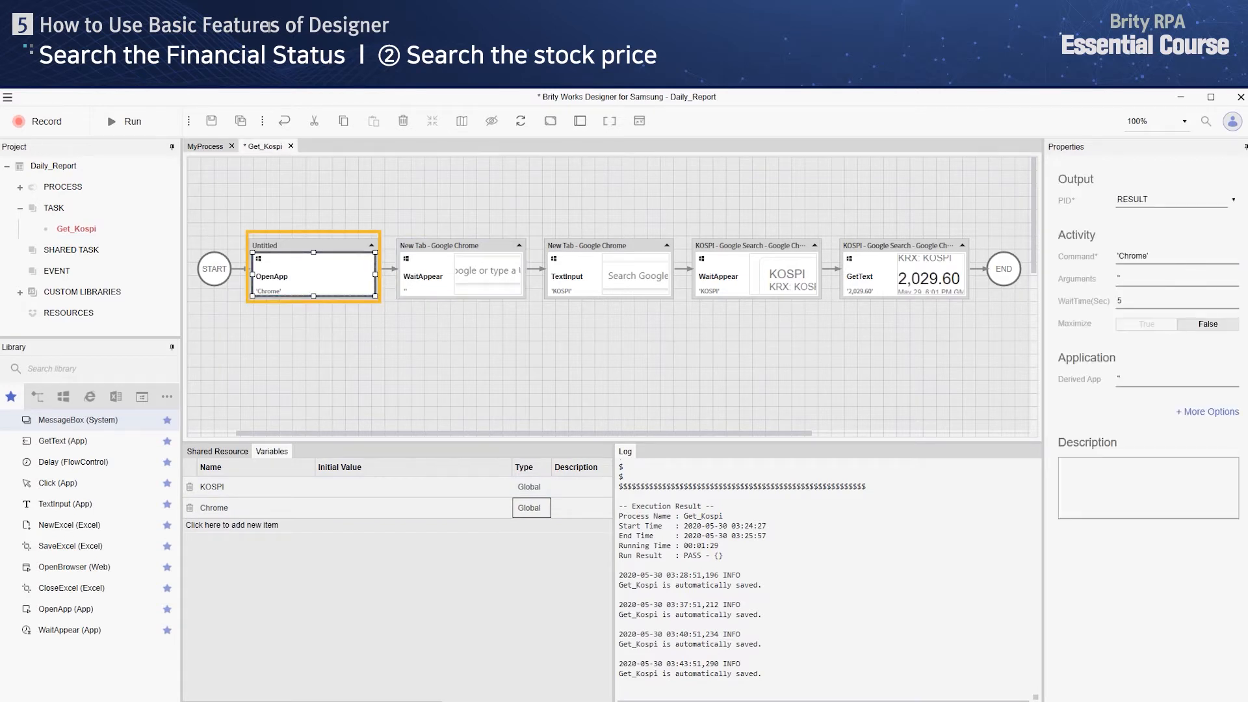
{"action": "left_click", "coordinate": [1234, 199]}
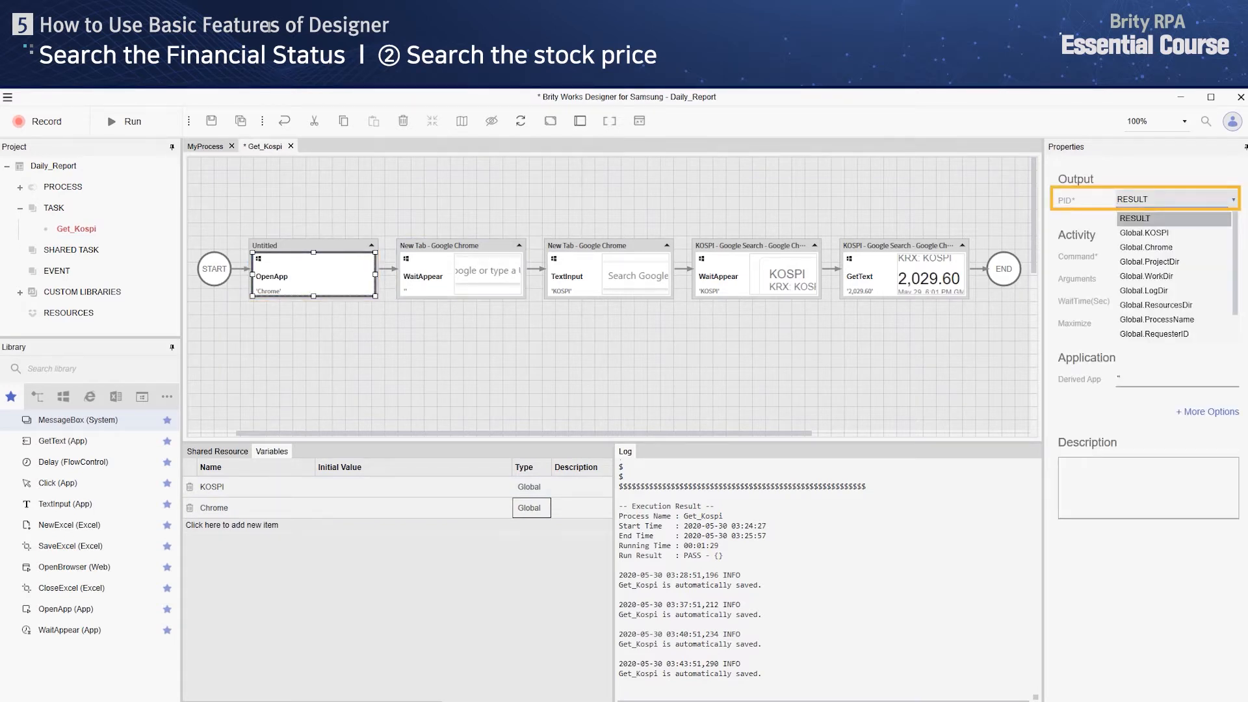
{"action": "left_click", "coordinate": [1146, 247]}
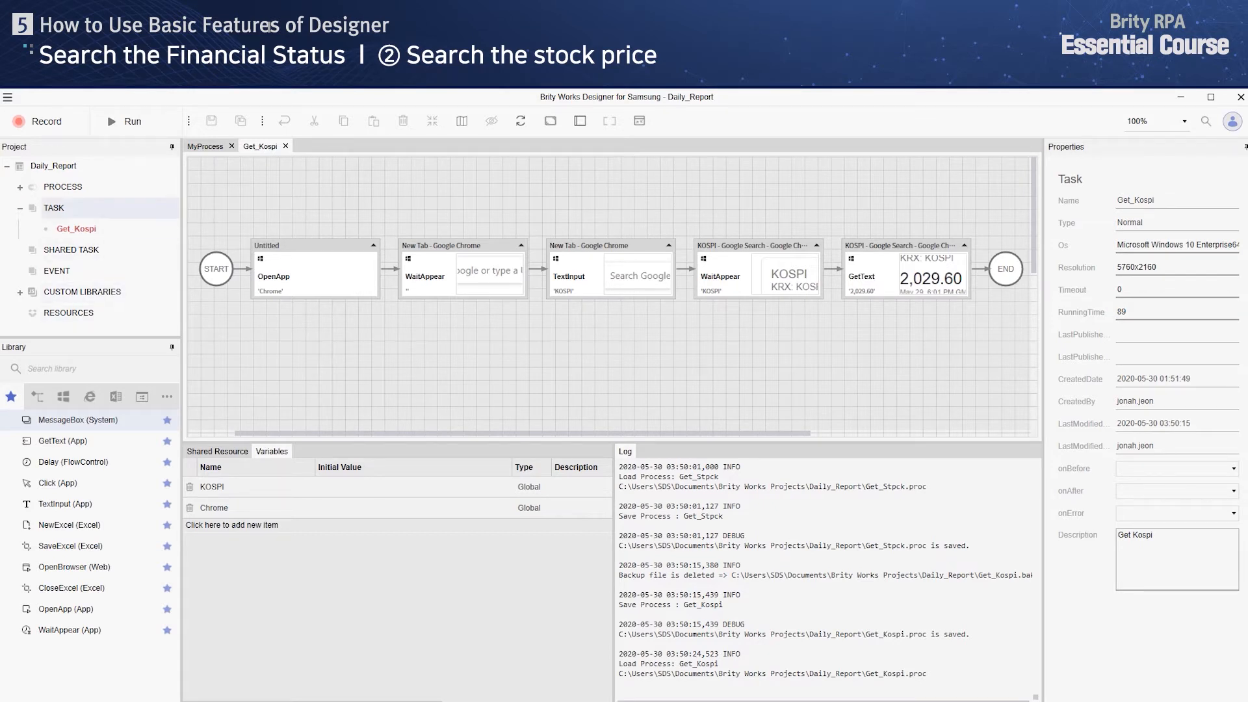
Step: Create a new task named Get_Stock with the description "Get stock"
{"action": "right_click", "coordinate": [98, 207]}
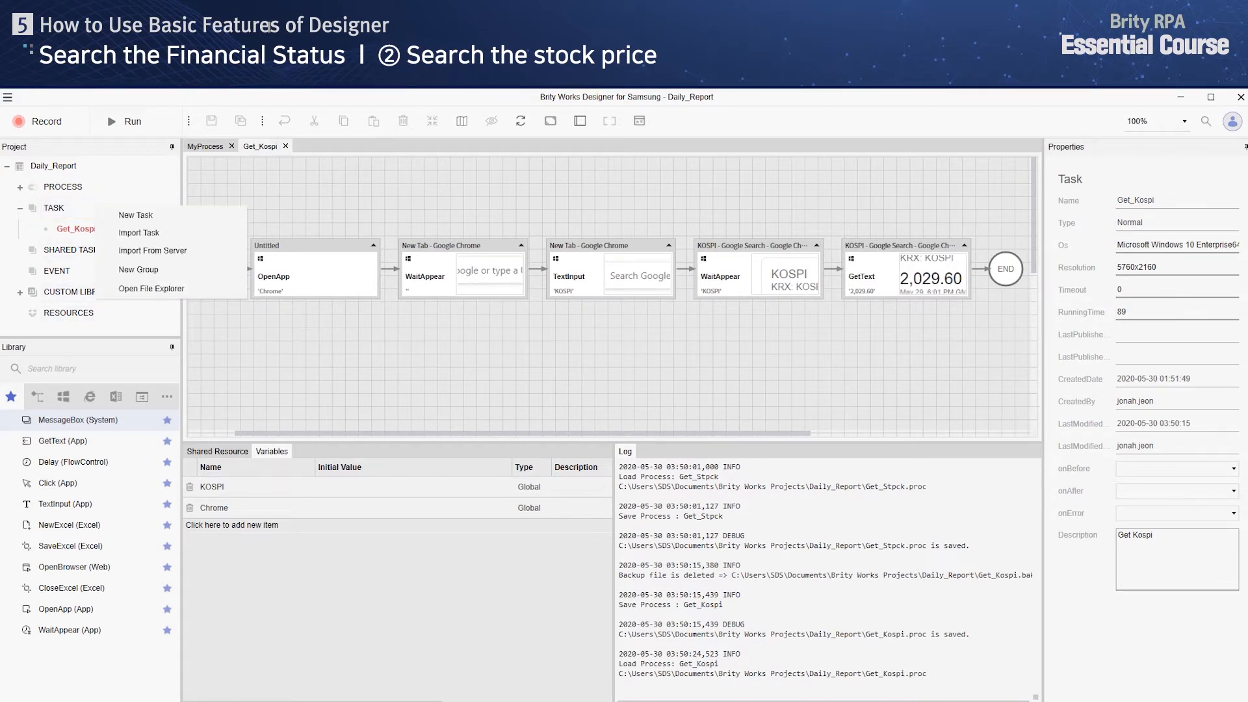
{"action": "left_click", "coordinate": [135, 215]}
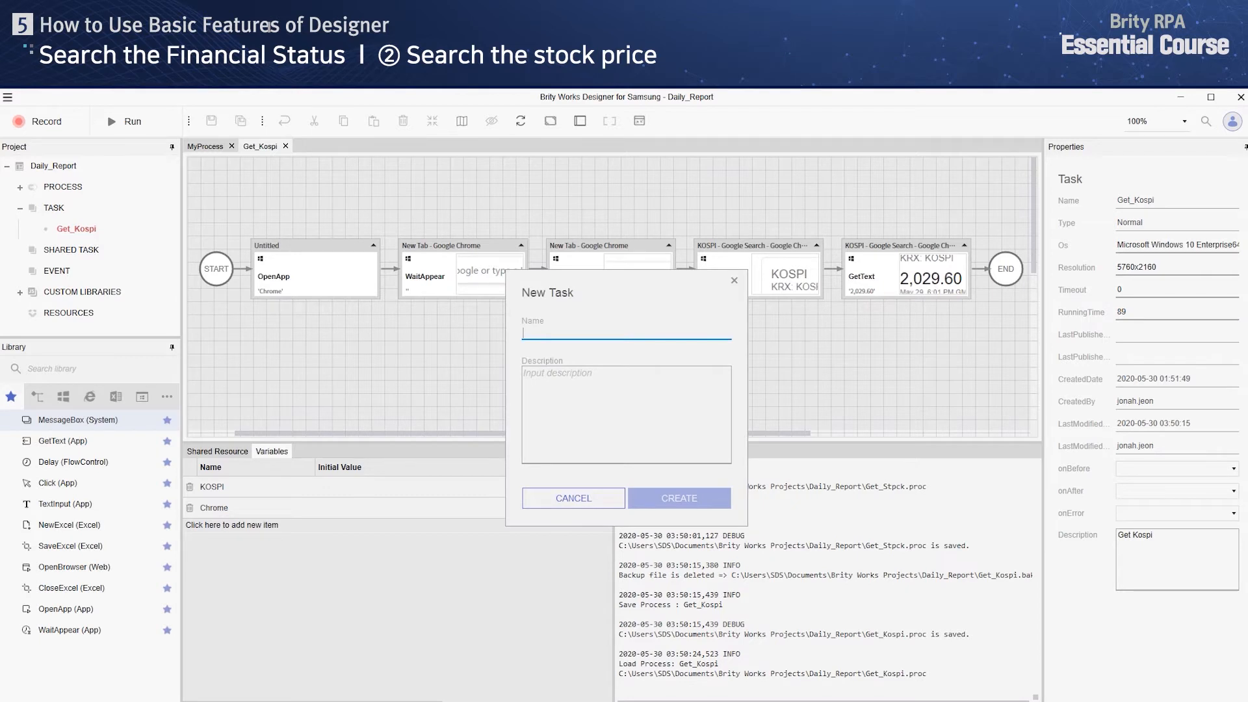
{"action": "type", "text": "Get"}
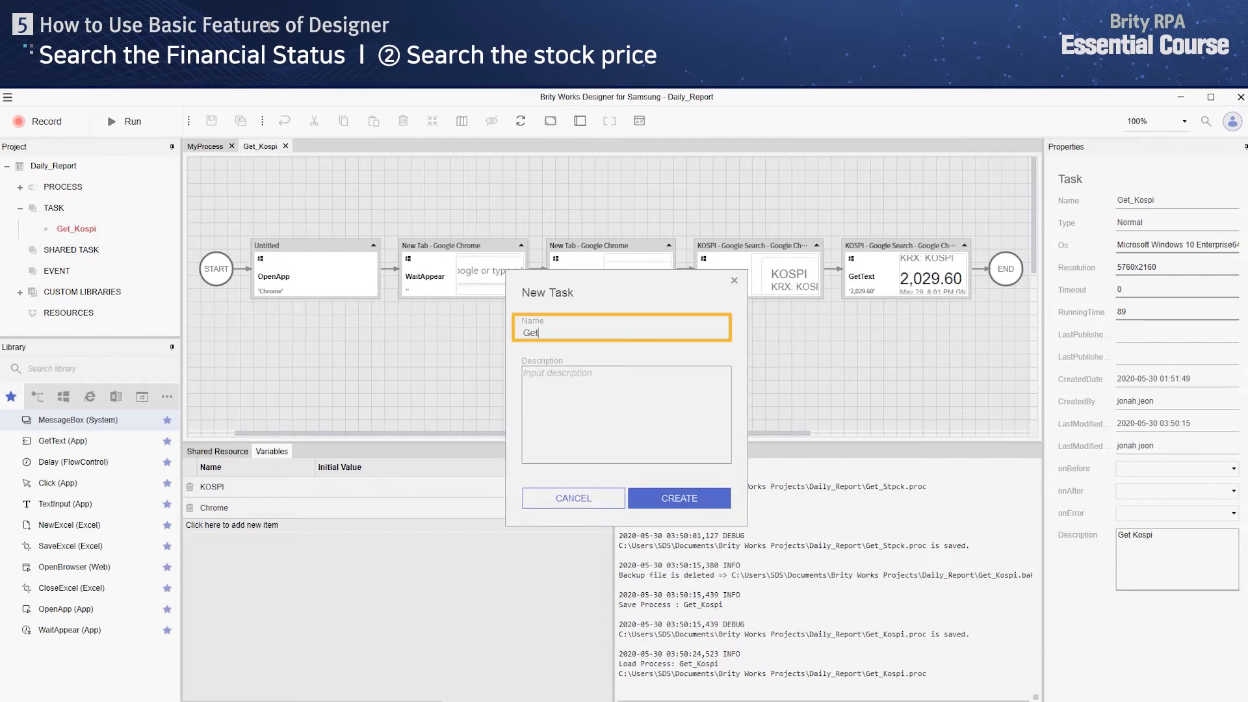
{"action": "type", "text": "_Stock"}
{"action": "left_click", "coordinate": [626, 414]}
{"action": "type", "text": "Get stoc"}
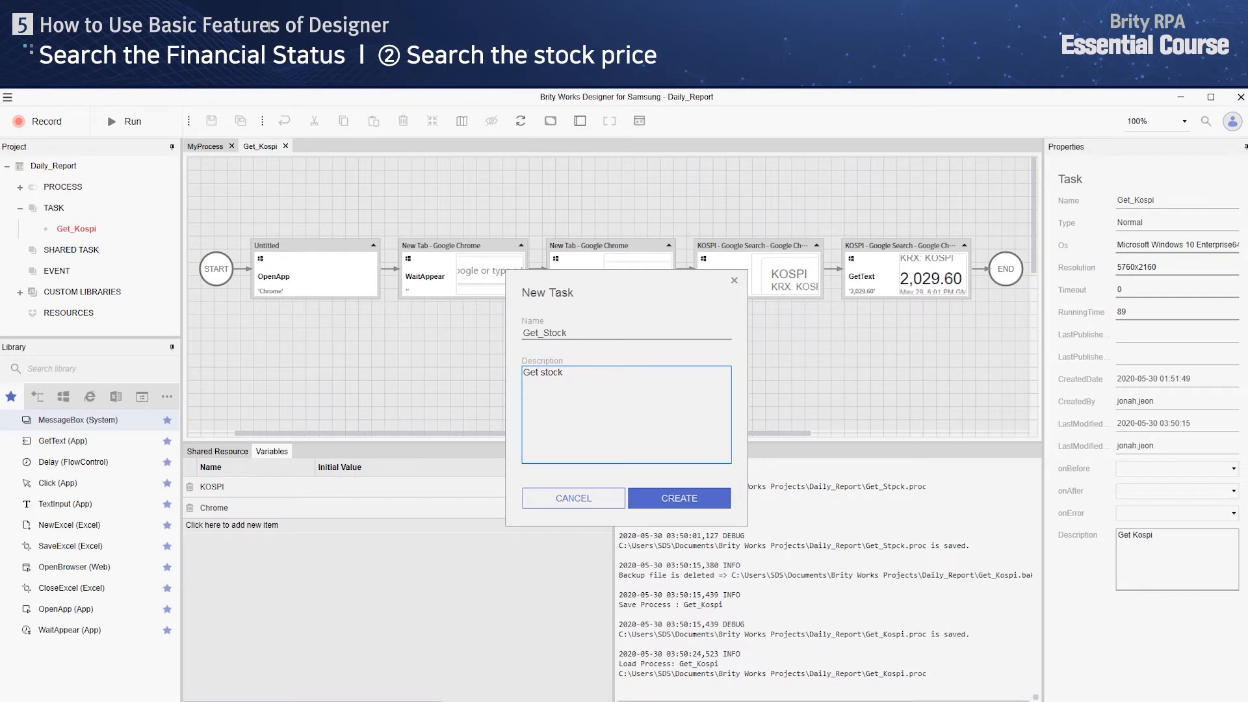
{"action": "left_click", "coordinate": [680, 498]}
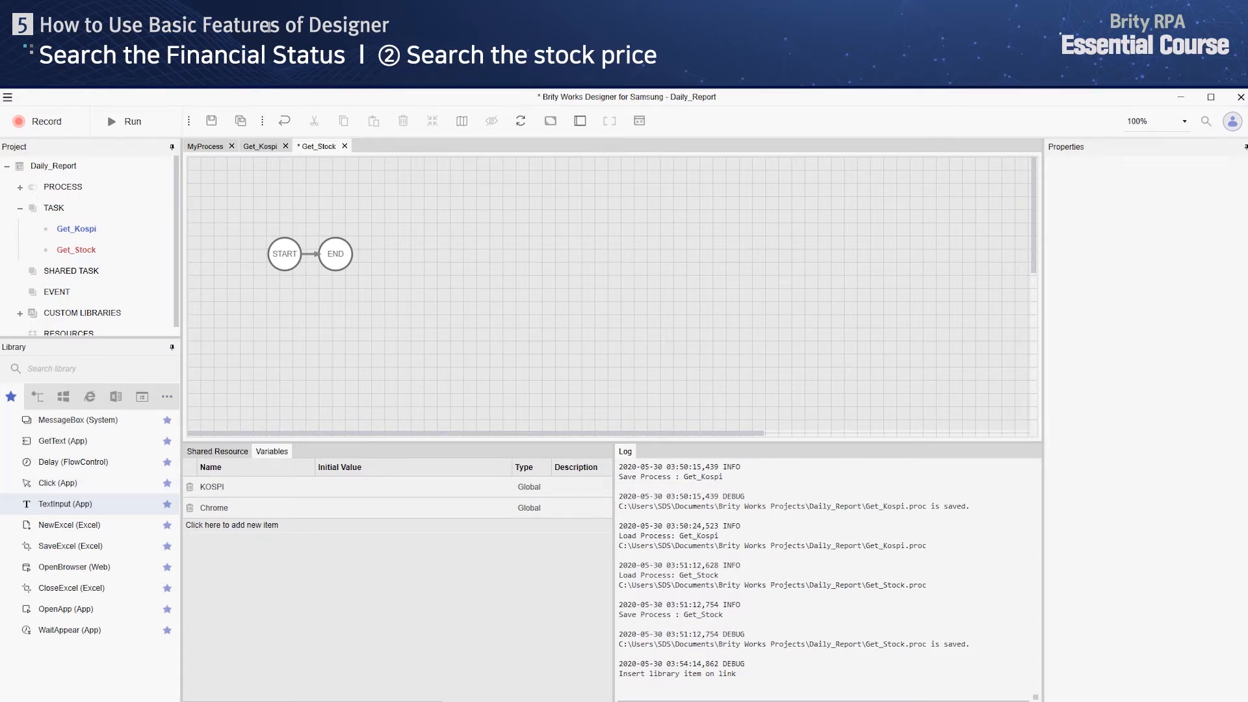
Step: Add a TextInput activity between START and END in Get_Stock, targeting the search box on the Google KOSPI results page
{"action": "left_click_drag", "start_coordinate": [65, 504], "coordinate": [312, 254]}
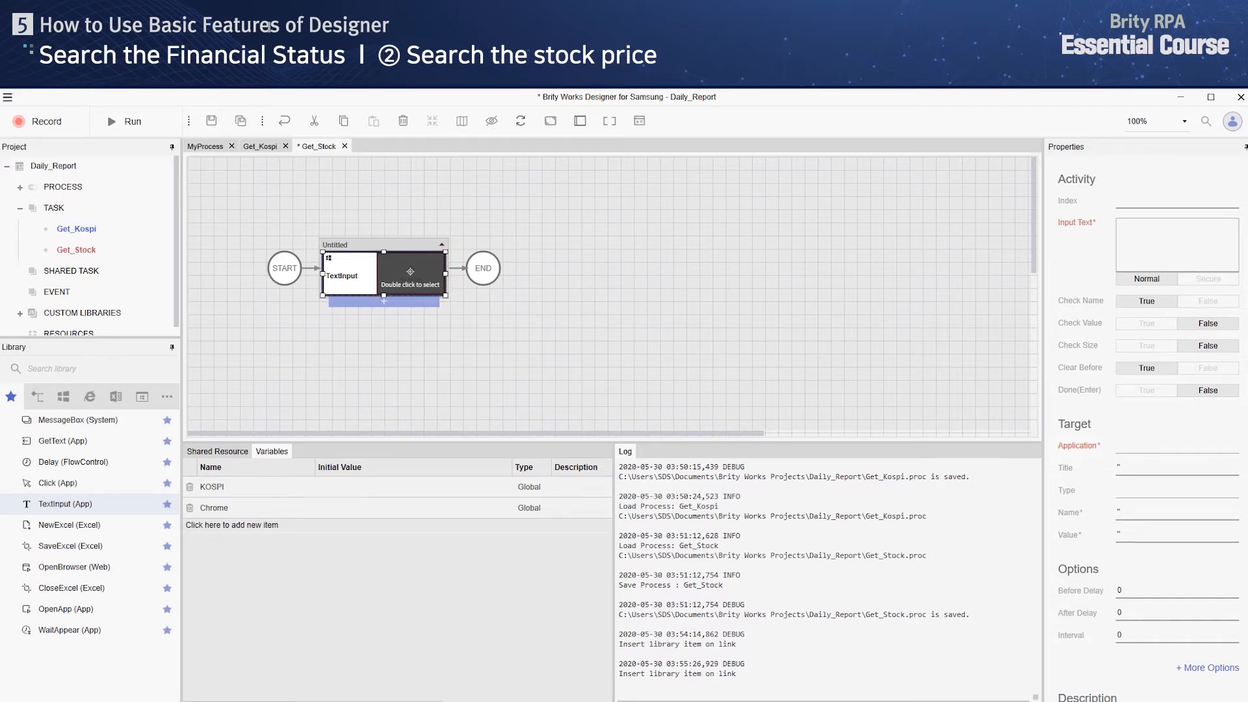
{"action": "double_click", "coordinate": [410, 278]}
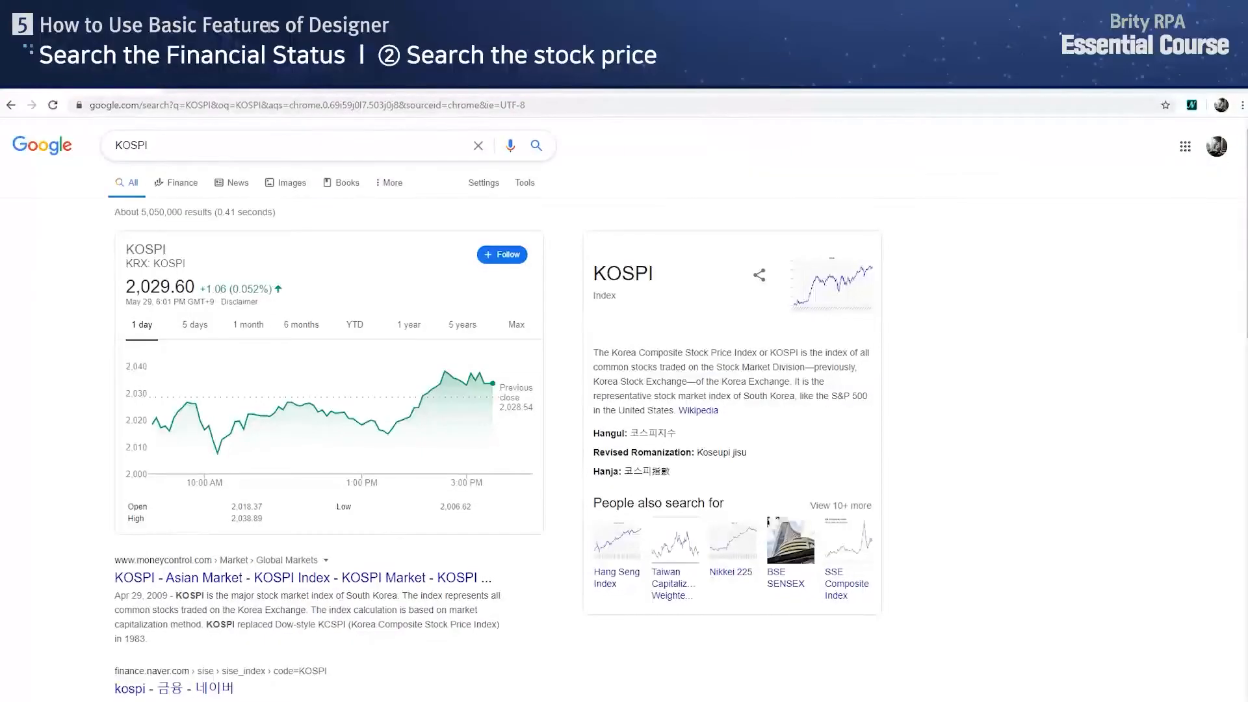
{"action": "left_click", "coordinate": [573, 436]}
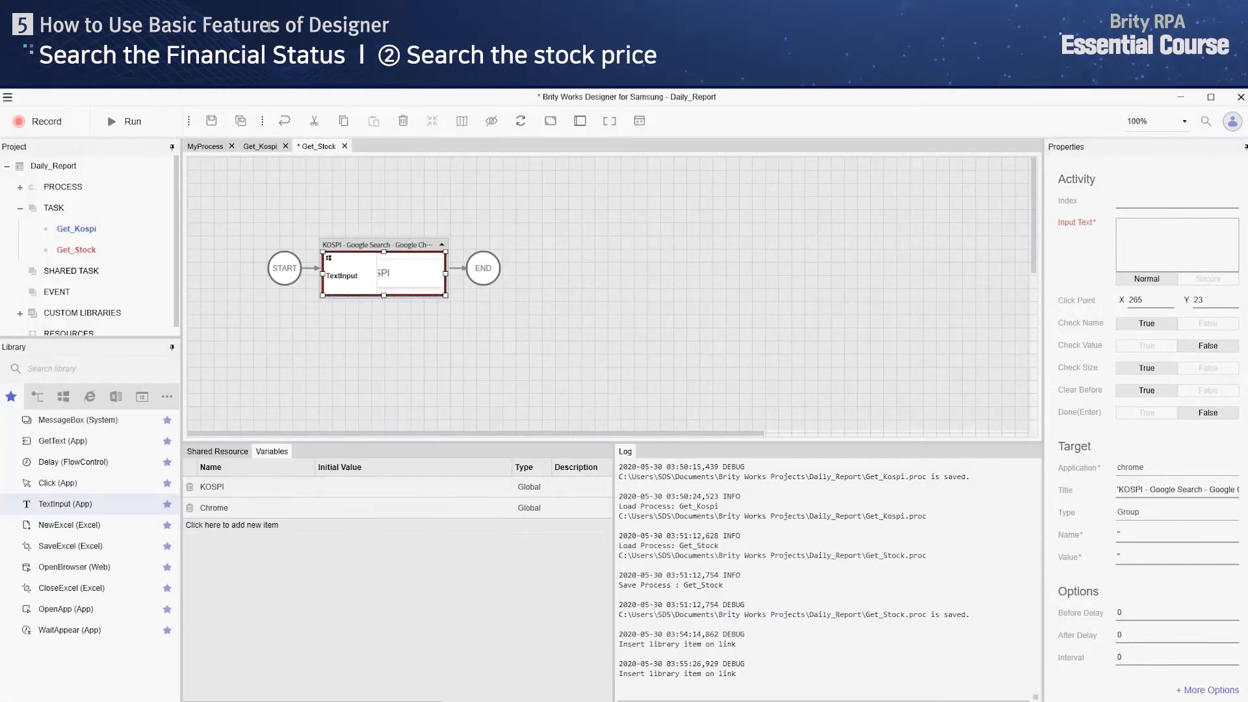
Step: Set the TextInput activity's index to Global.Chrome, its input text to 'Samsung SDS stock' and Done(Enter) to True
{"action": "left_click", "coordinate": [1177, 200]}
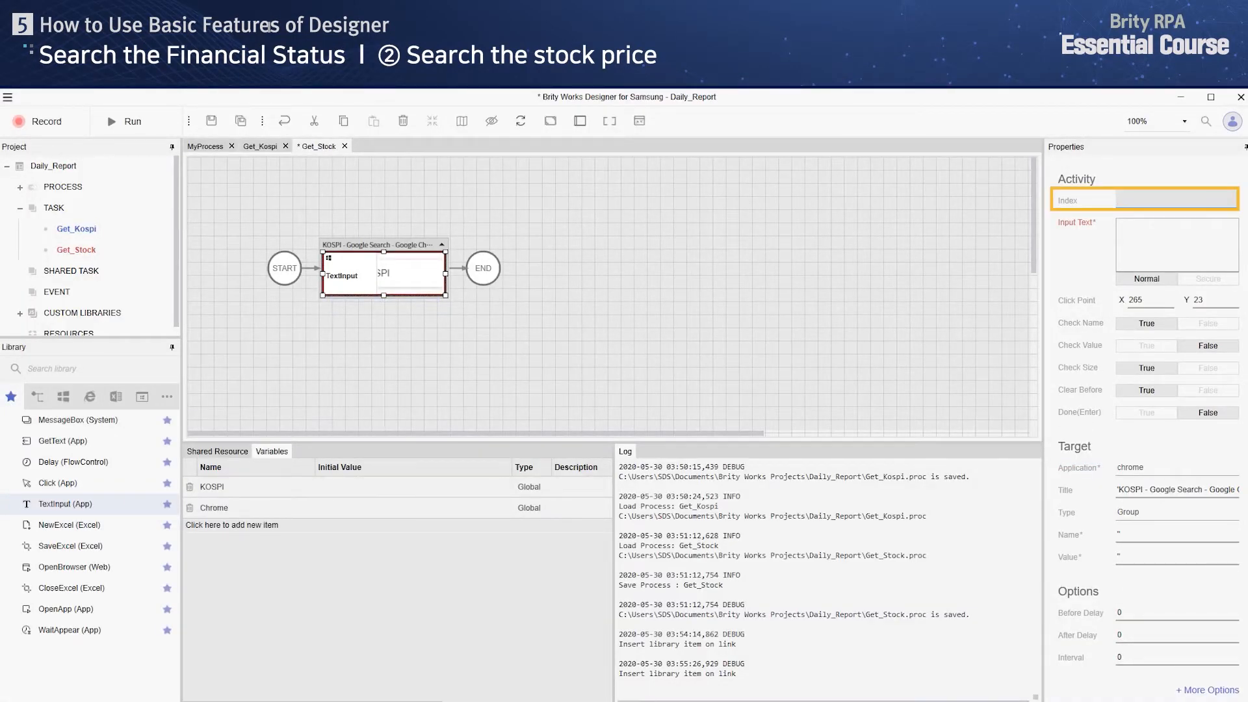
{"action": "type", "text": "Global.KOSPI"}
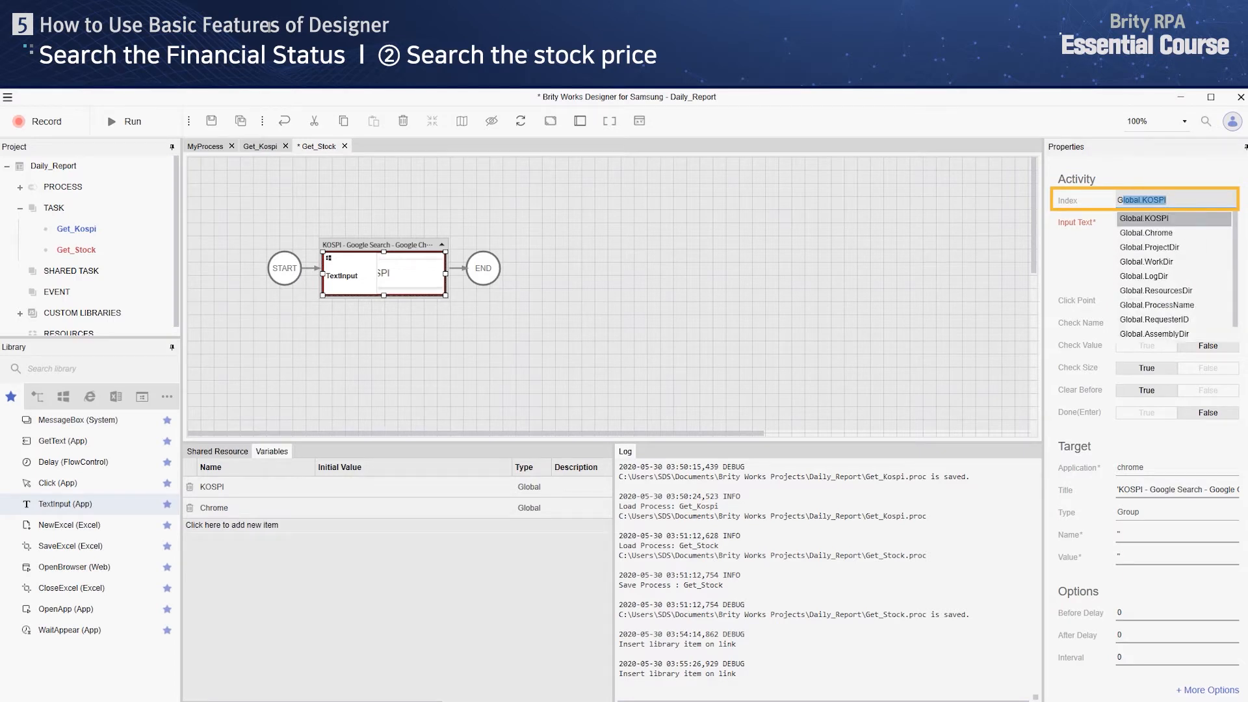
{"action": "key", "text": "Down"}
{"action": "key", "text": "Return"}
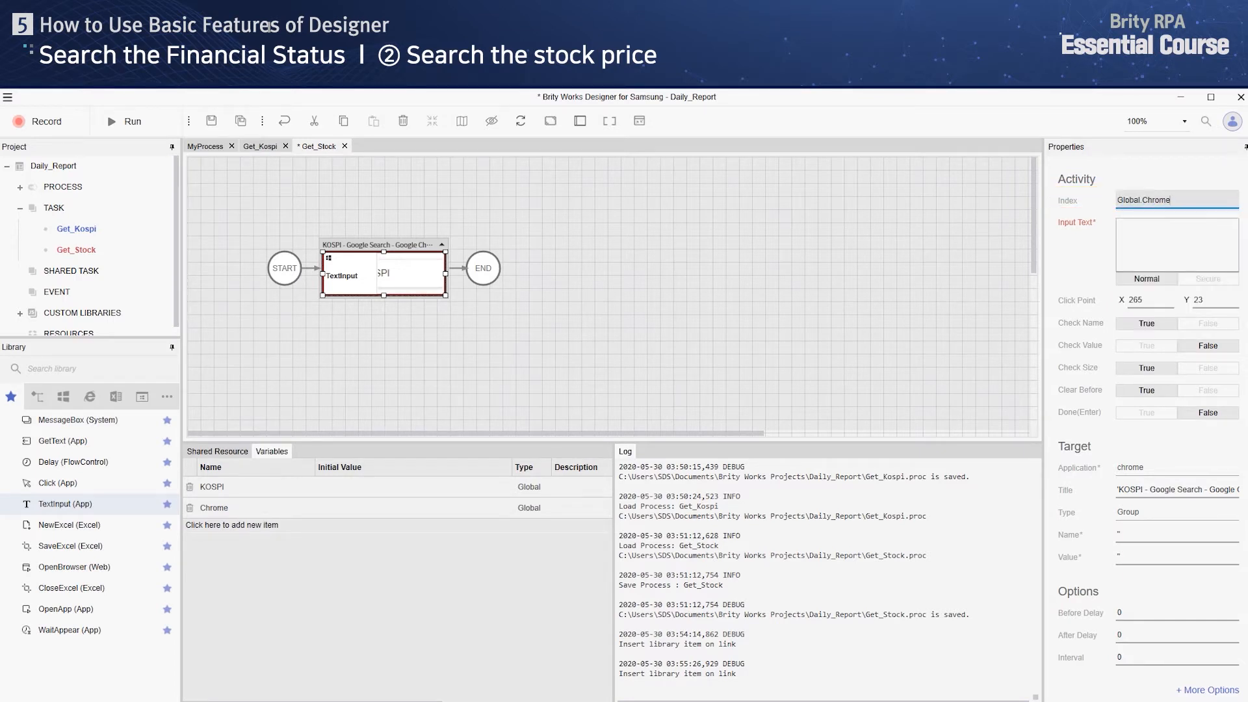
{"action": "left_click", "coordinate": [1177, 244]}
{"action": "type", "text": "'Samsung SDS stock'"}
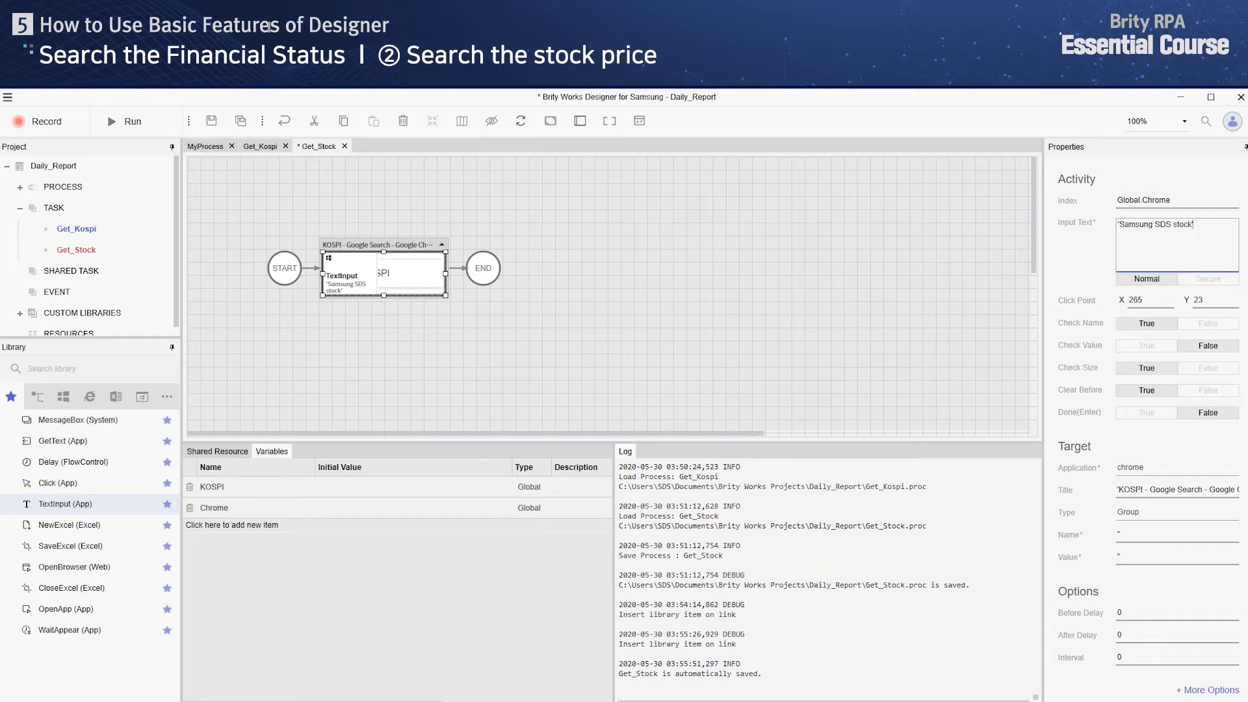
{"action": "left_click", "coordinate": [1147, 413]}
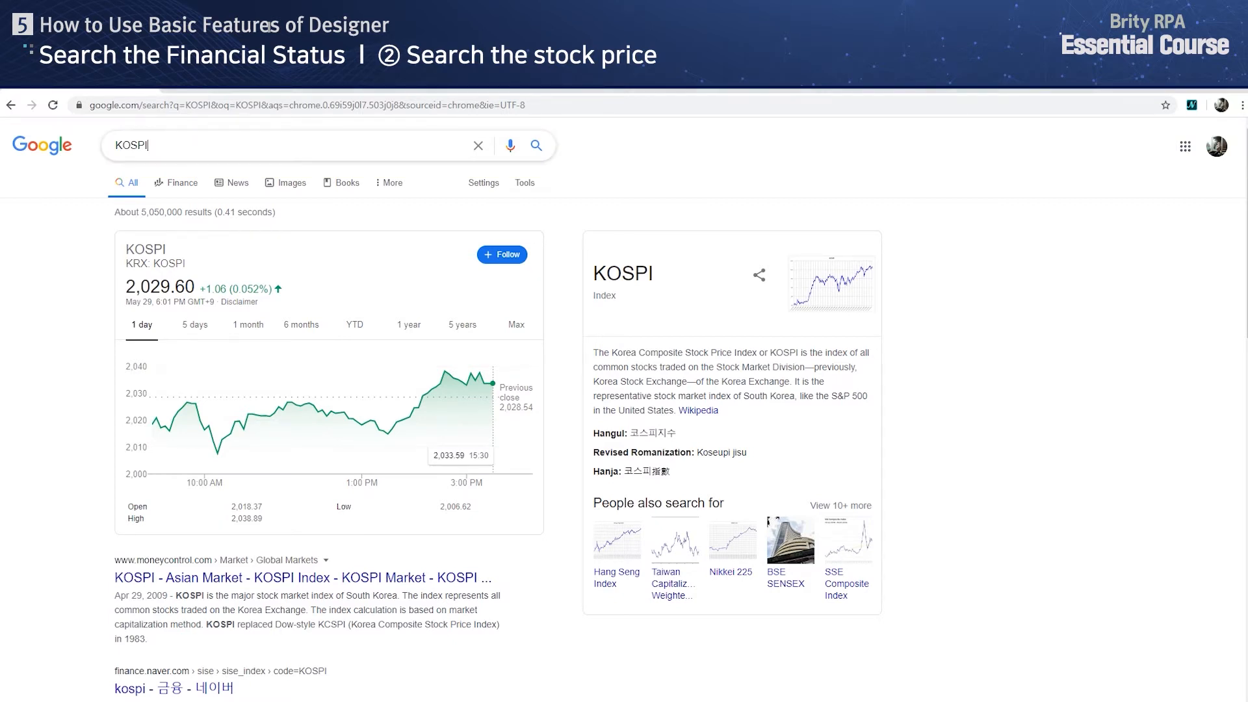
Step: Replace the KOSPI query on the Google results page with "Samsung SDS stock" and run the search
{"action": "left_click", "coordinate": [286, 146]}
{"action": "key", "text": "ctrl+a"}
{"action": "key", "text": "BackSpace"}
{"action": "type", "text": "Samsung SDS stock"}
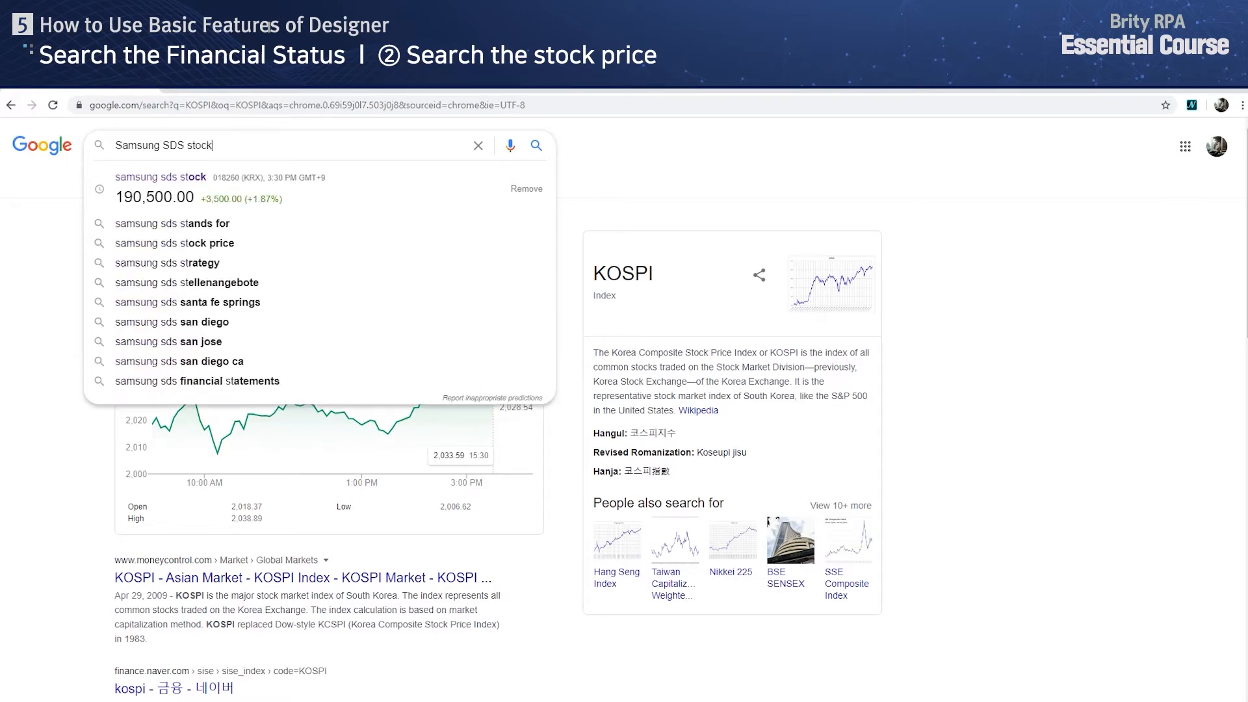
{"action": "key", "text": "Return"}
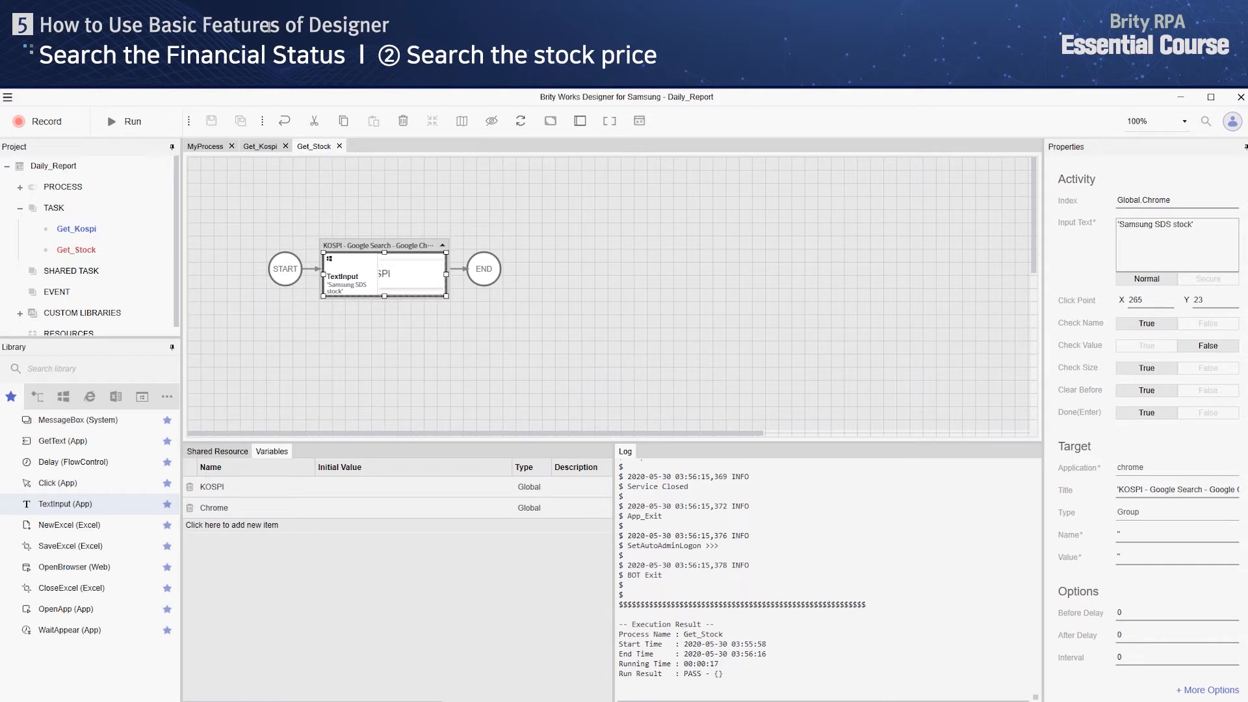
Step: Add a WaitAppear activity after TextInput in Get_Stock, targeting the "Samsung SDS Co Ltd" heading on the Google results page without checking its index
{"action": "key", "text": "alt+Tab"}
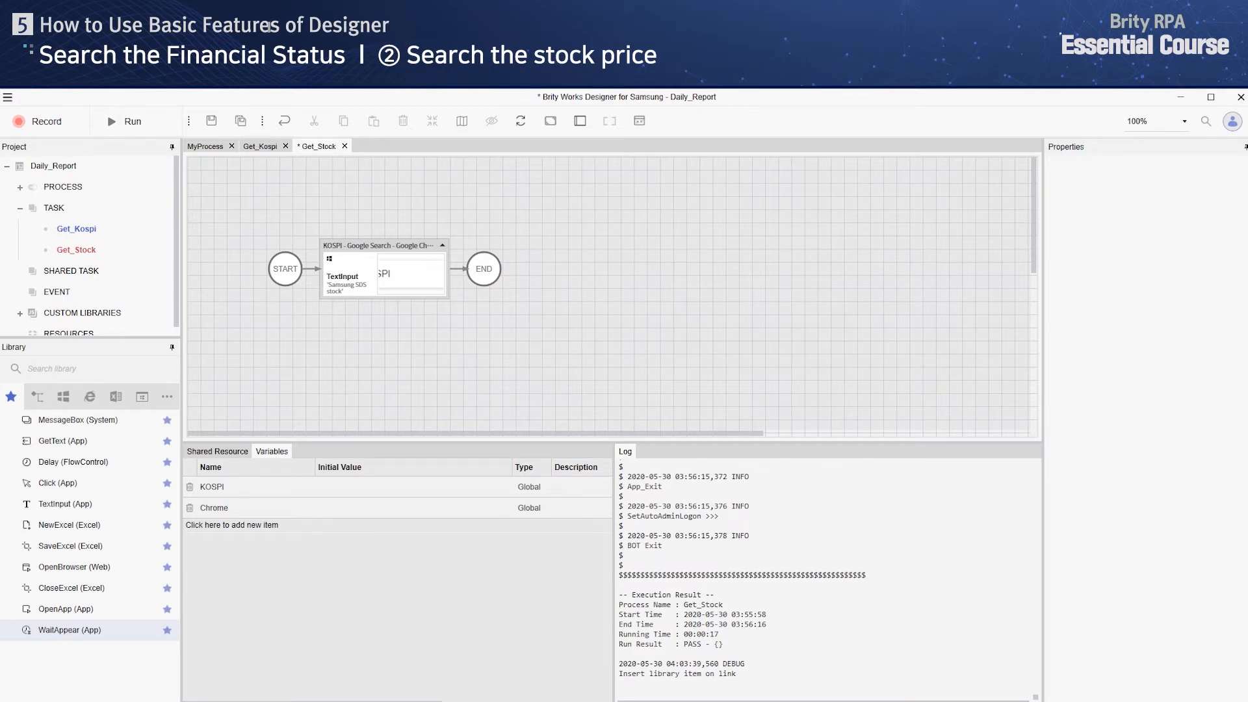
{"action": "left_click_drag", "start_coordinate": [69, 630], "coordinate": [538, 268]}
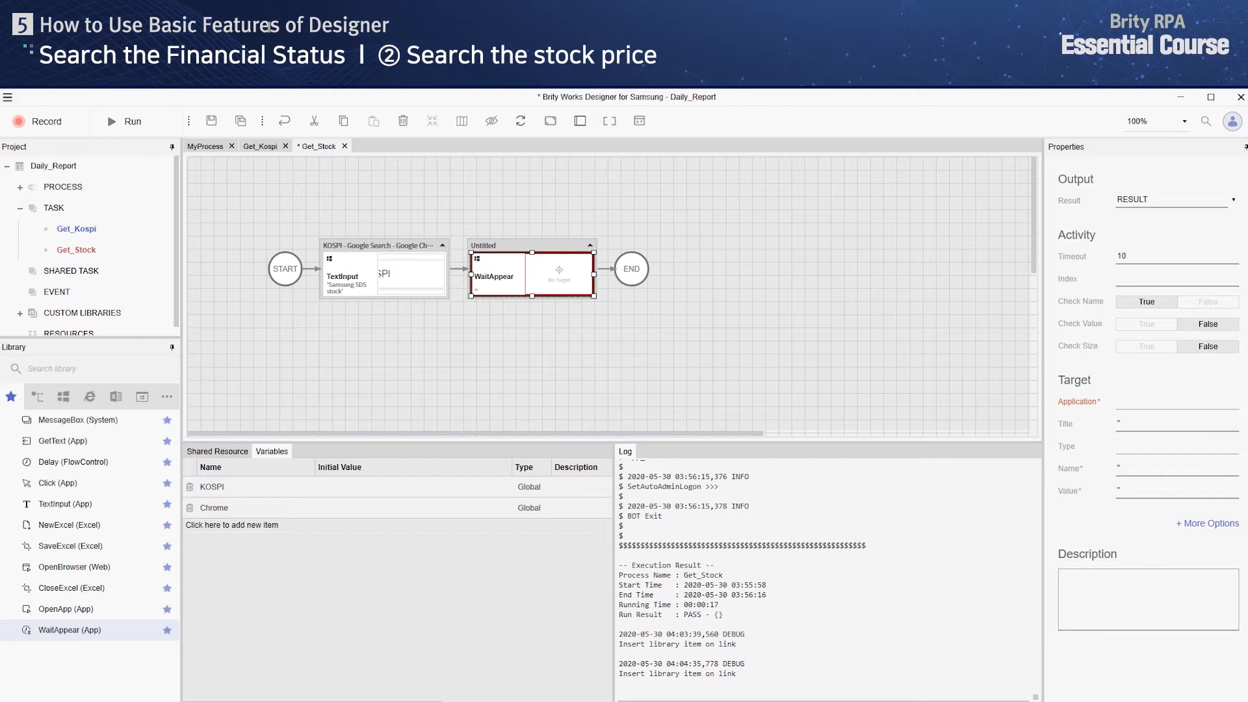
{"action": "double_click", "coordinate": [558, 277]}
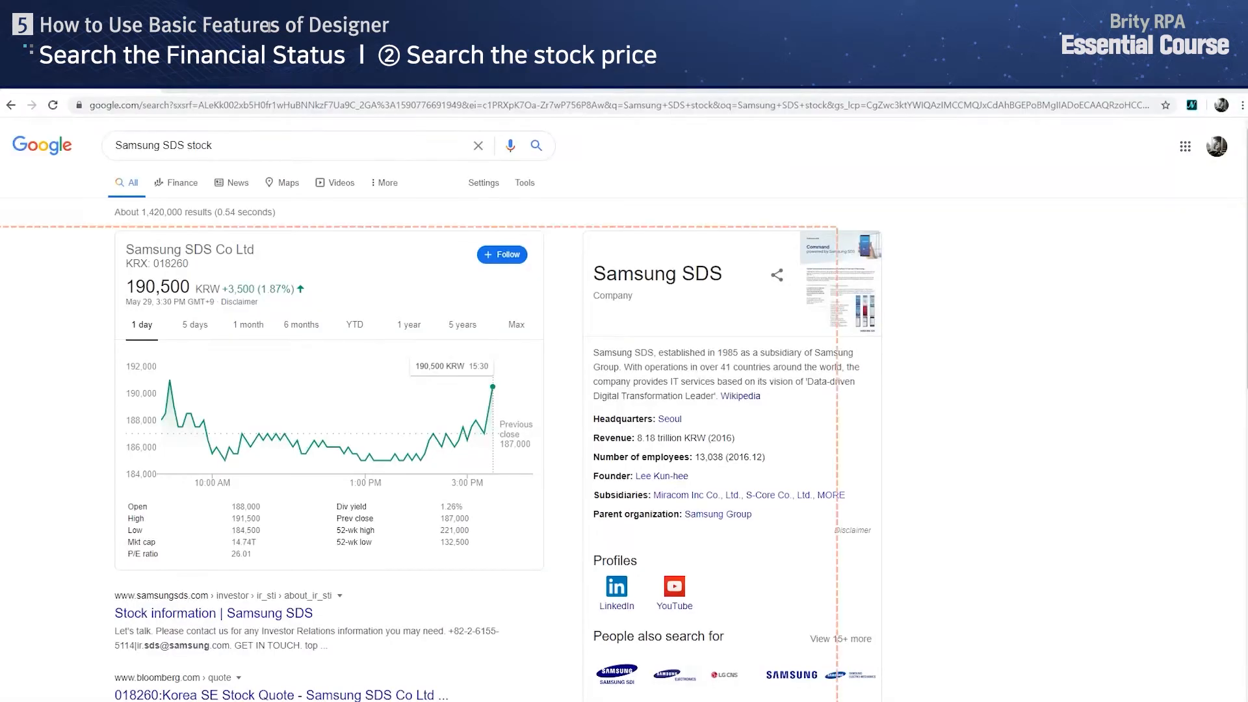
{"action": "left_click", "coordinate": [190, 249]}
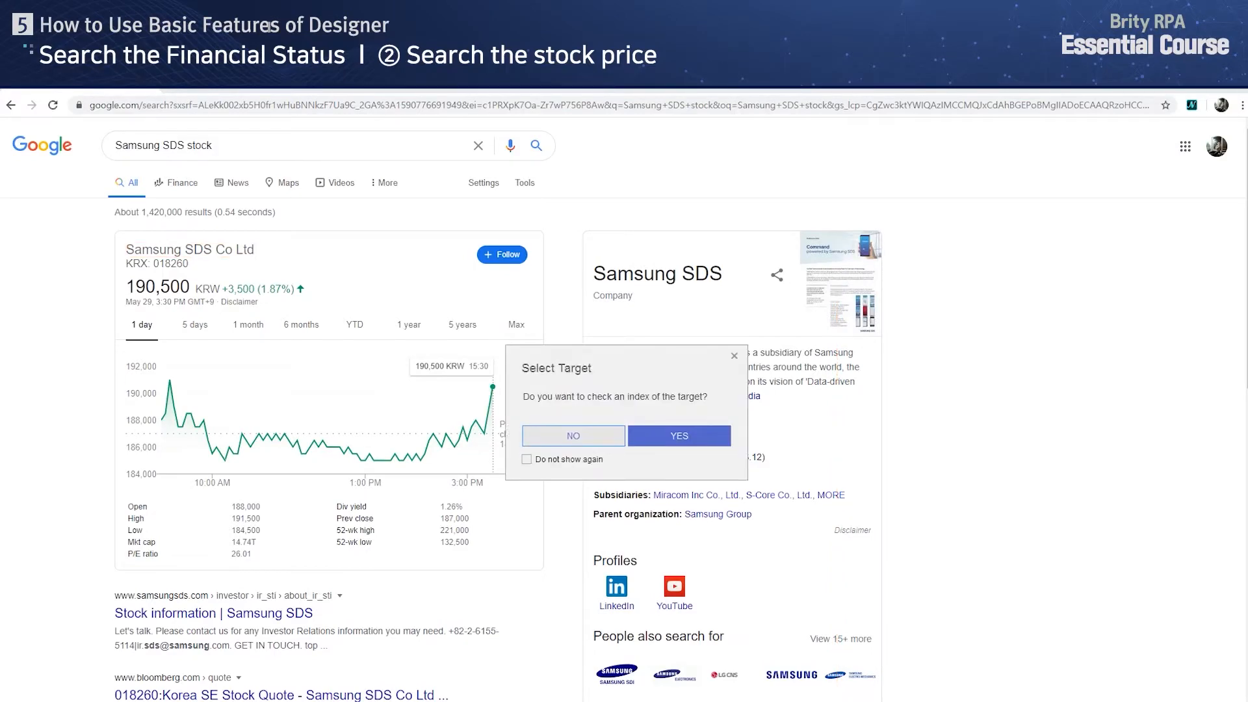
{"action": "left_click", "coordinate": [573, 437]}
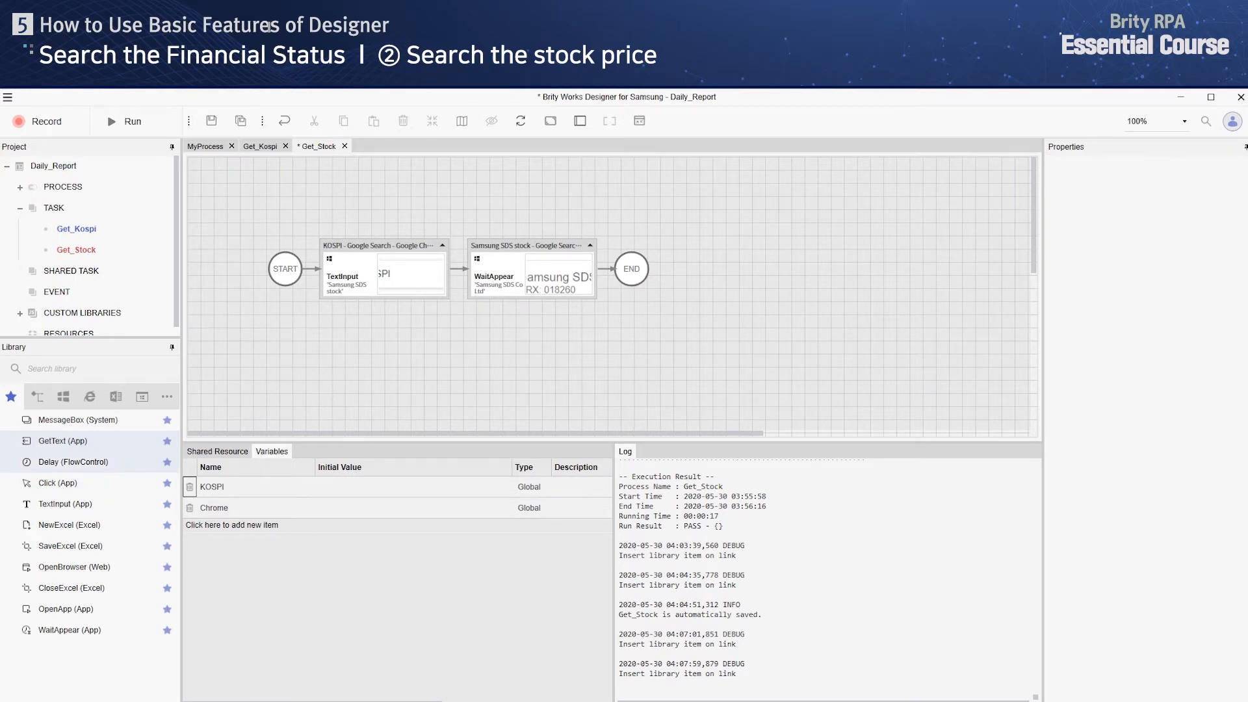
Step: Add a GetText activity between WaitAppear and END, targeting the Samsung SDS stock price on the results page without checking its index
{"action": "left_click_drag", "start_coordinate": [63, 441], "coordinate": [664, 270]}
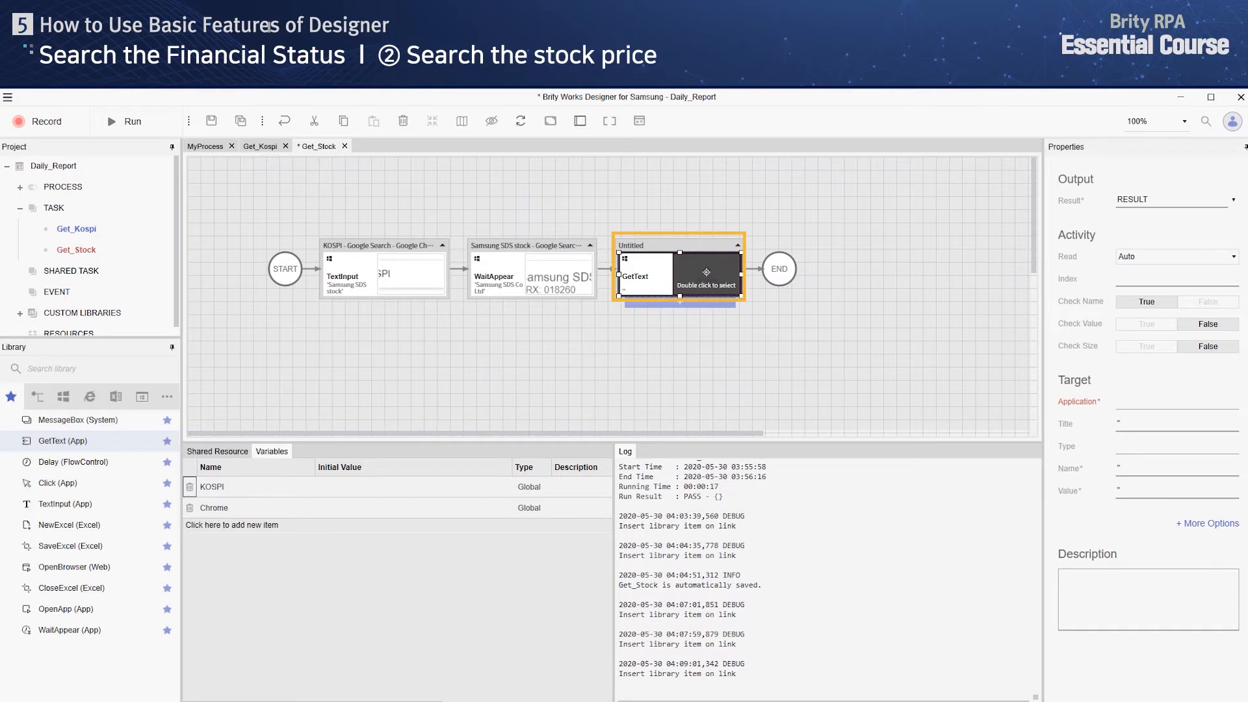
{"action": "double_click", "coordinate": [707, 273]}
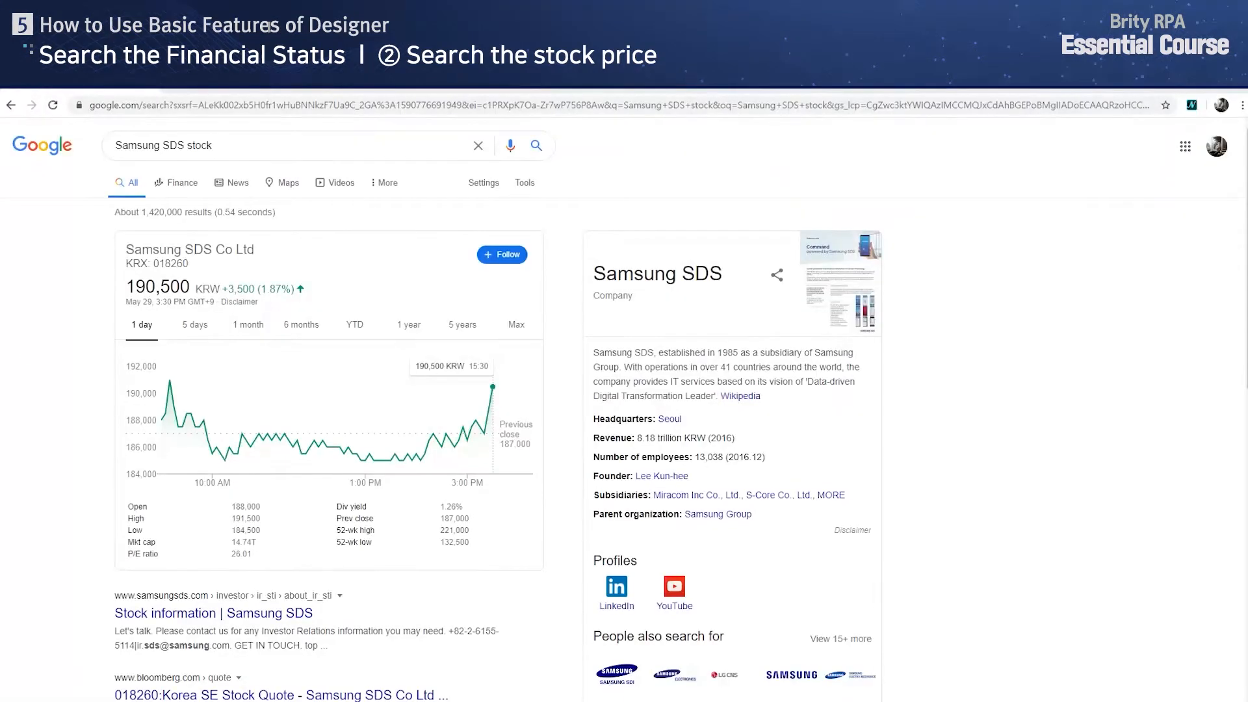
{"action": "left_click", "coordinate": [158, 287]}
{"action": "left_click", "coordinate": [573, 437]}
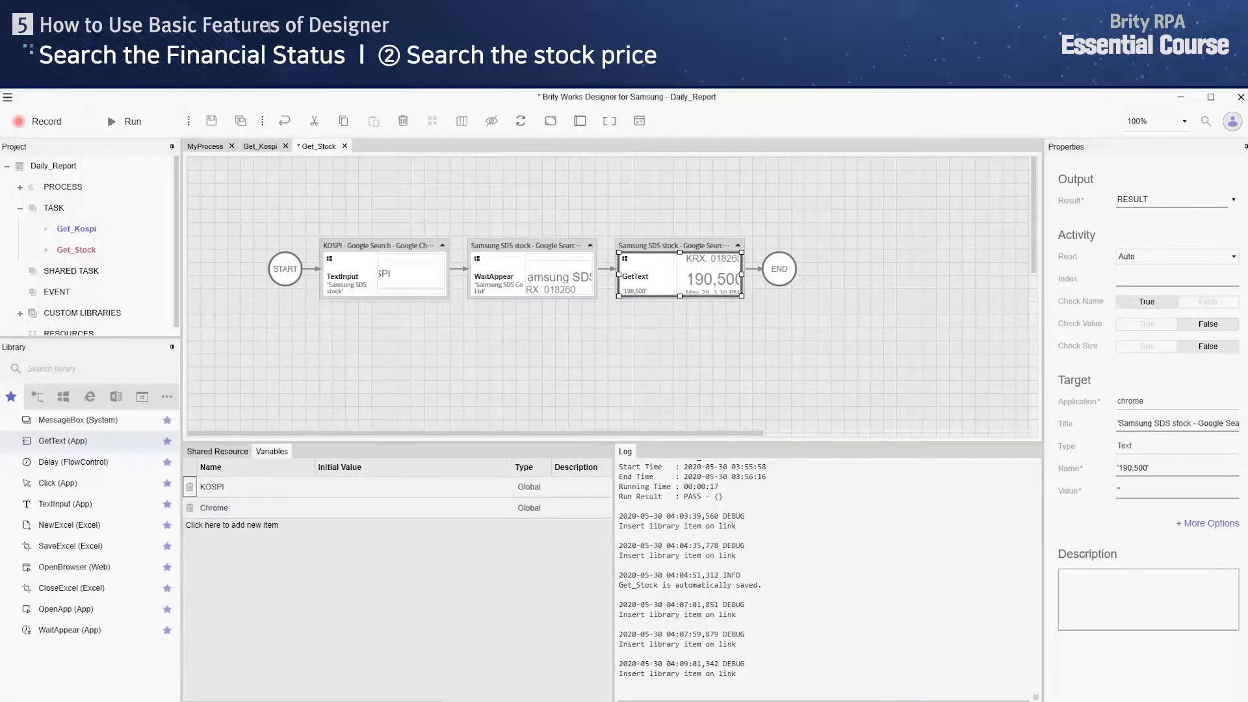
Step: Add a new variable named Stock and set its type to Global
{"action": "left_click", "coordinate": [232, 526]}
{"action": "left_click", "coordinate": [225, 529]}
{"action": "left_click", "coordinate": [224, 529]}
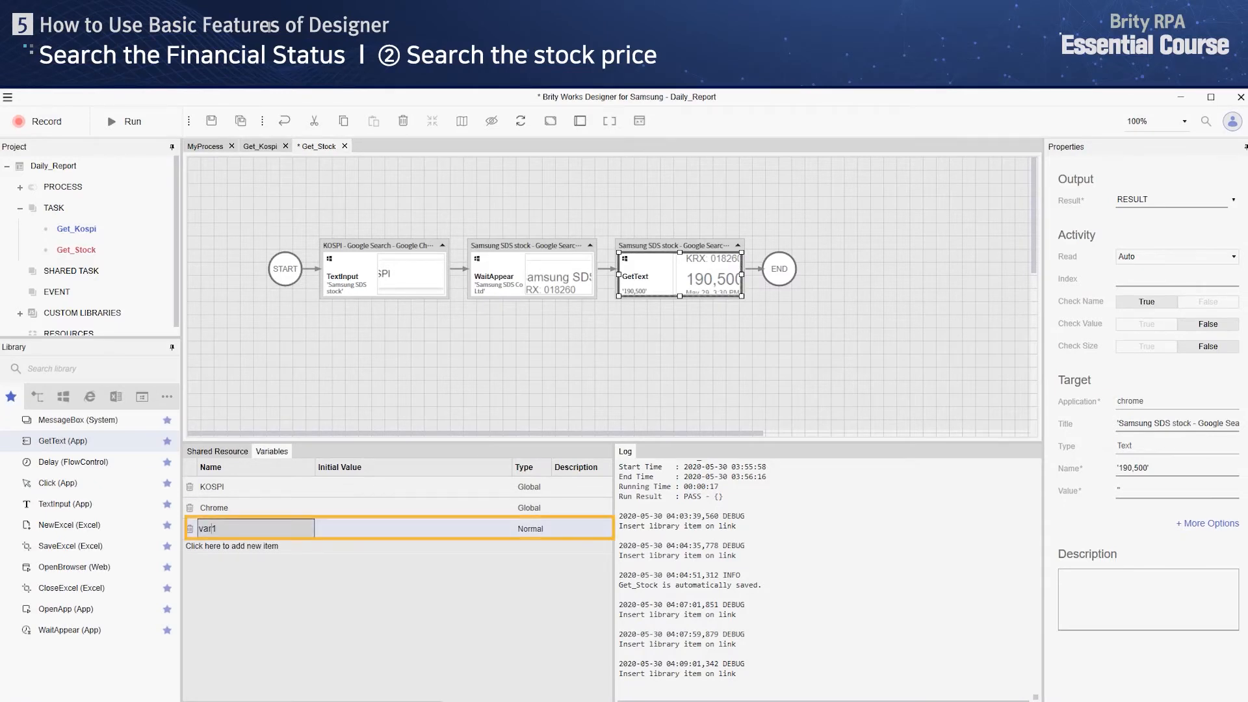
{"action": "double_click", "coordinate": [208, 528]}
{"action": "type", "text": "Stock"}
{"action": "left_click", "coordinate": [531, 529]}
{"action": "left_click", "coordinate": [547, 529]}
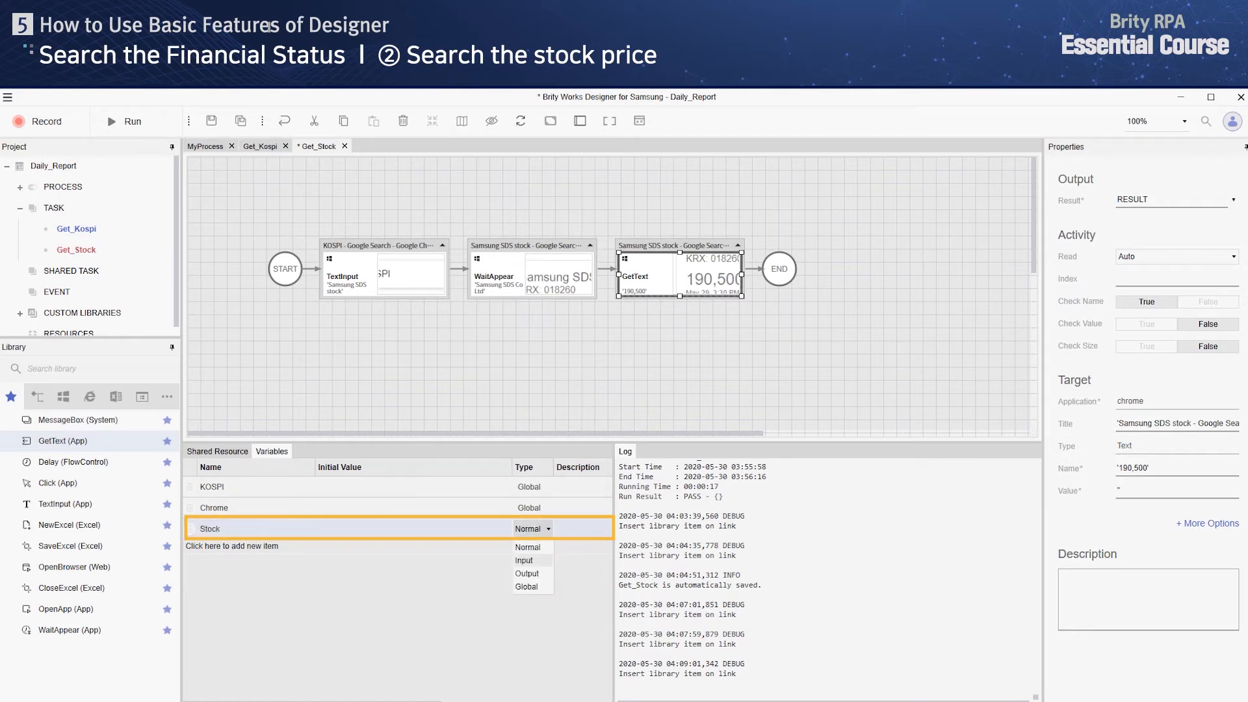
{"action": "left_click", "coordinate": [526, 587]}
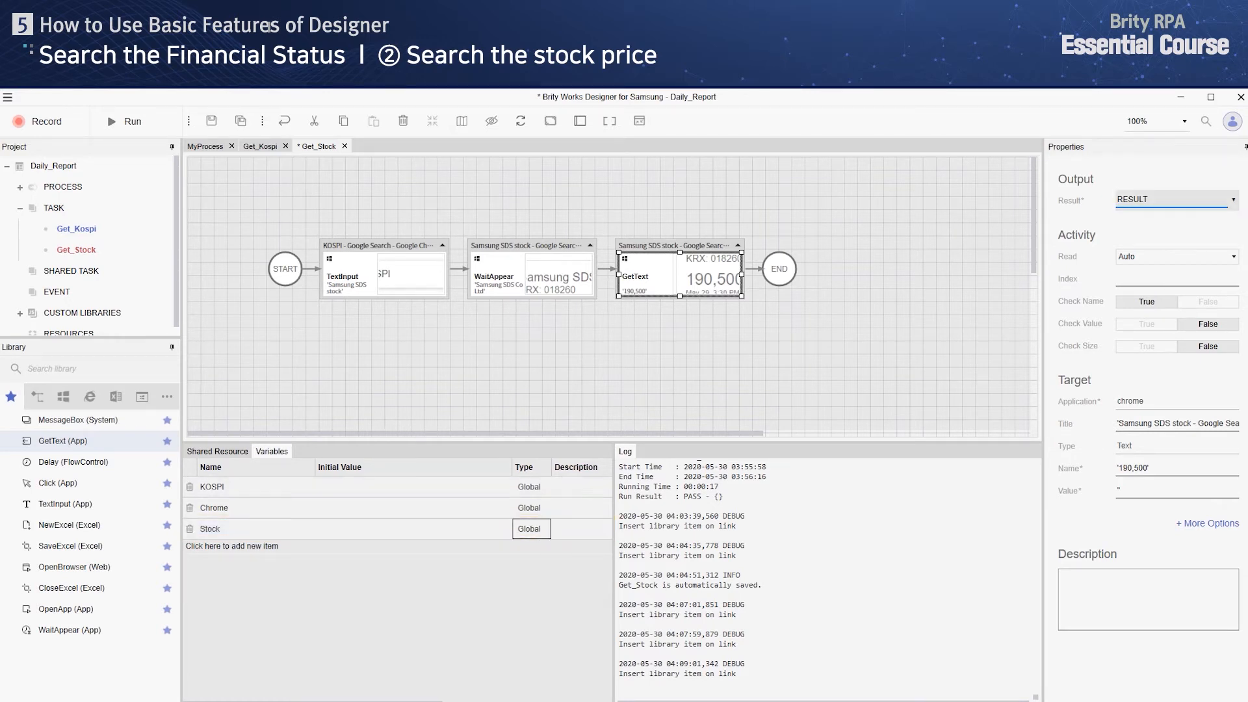
Step: Set the GetText activity's result to Global.Stock and its Check Name option to False
{"action": "left_click", "coordinate": [1234, 200]}
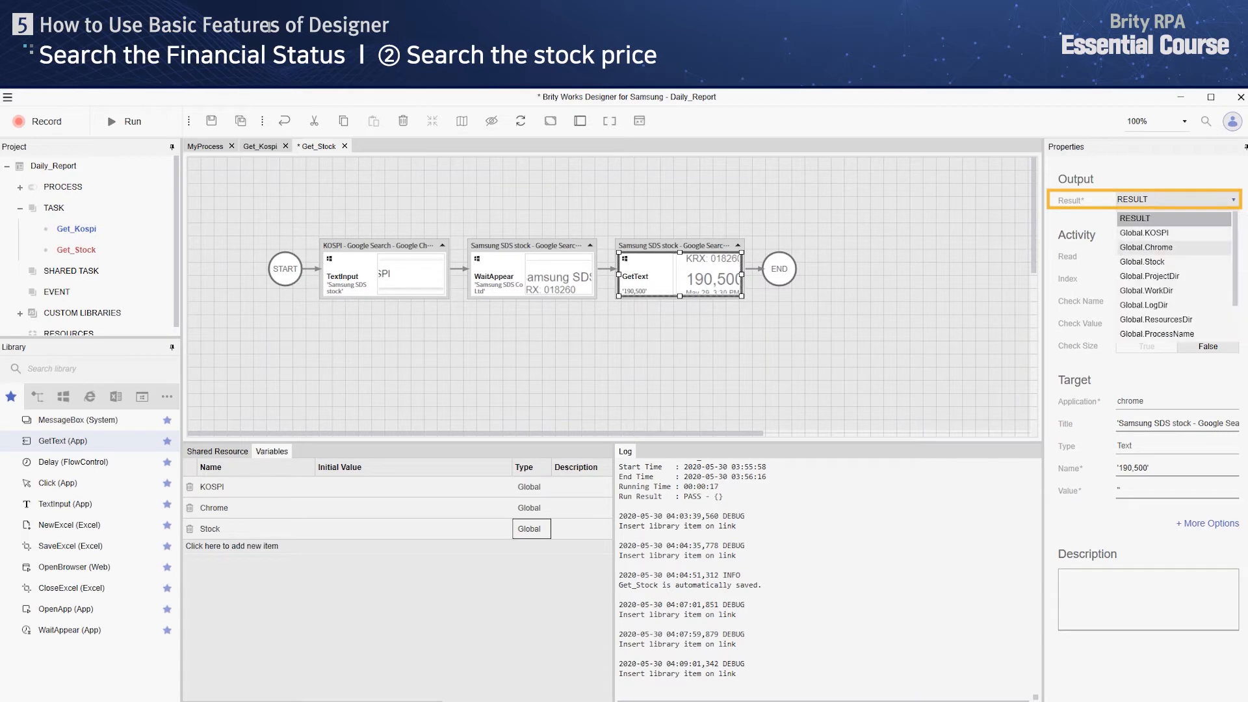
{"action": "left_click", "coordinate": [1142, 261]}
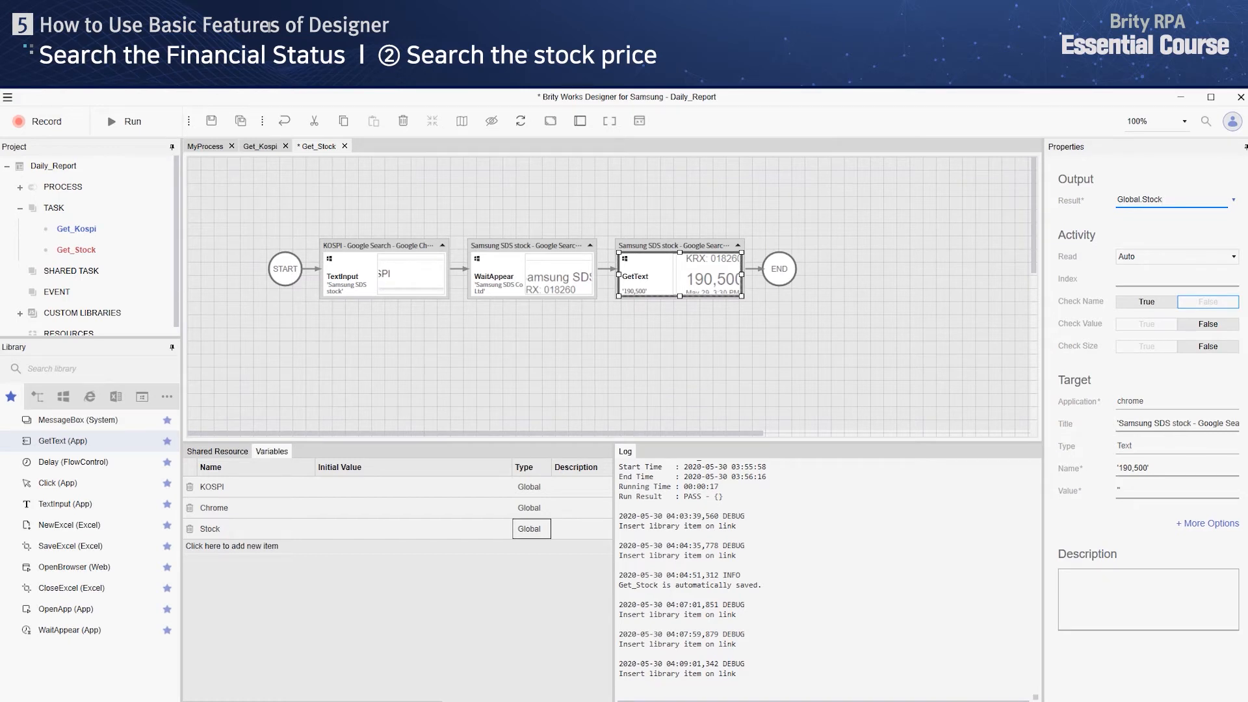
{"action": "left_click", "coordinate": [1208, 302]}
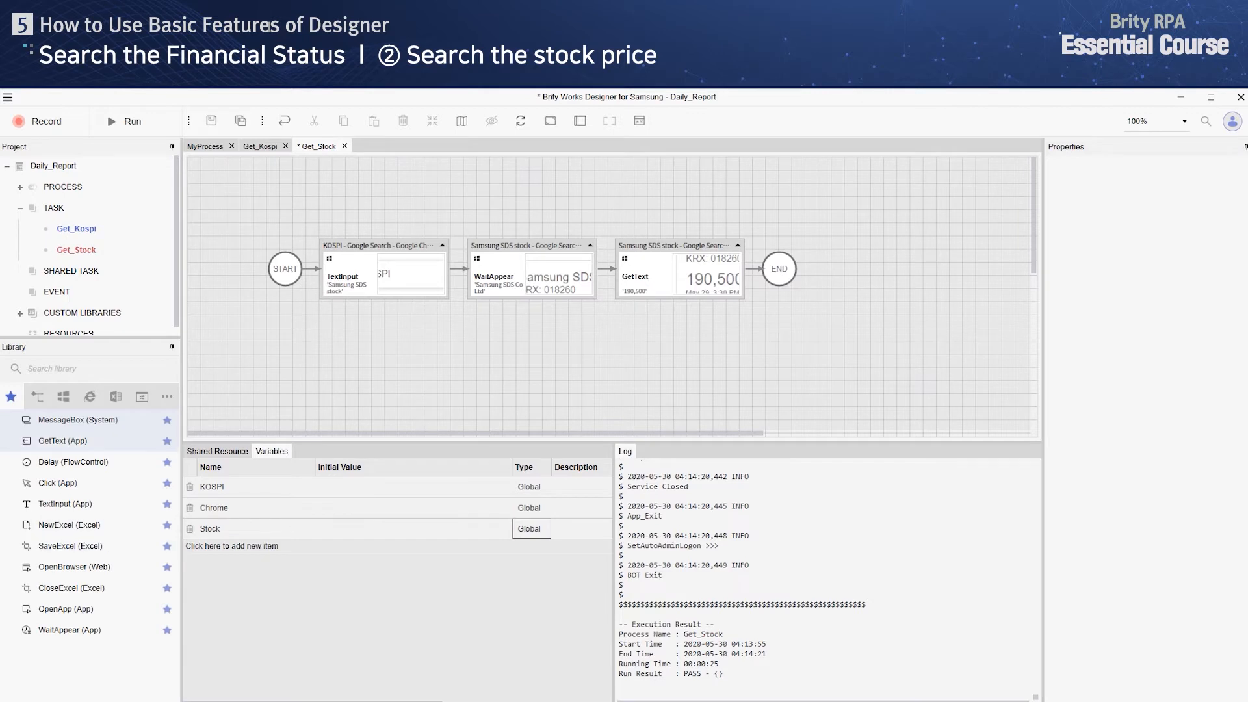
Step: Add a MessageBox activity before END with Global.Stock as its argument, and dismiss the message from the task's test run
{"action": "left_click_drag", "start_coordinate": [78, 420], "coordinate": [779, 272]}
{"action": "left_click", "coordinate": [1148, 201]}
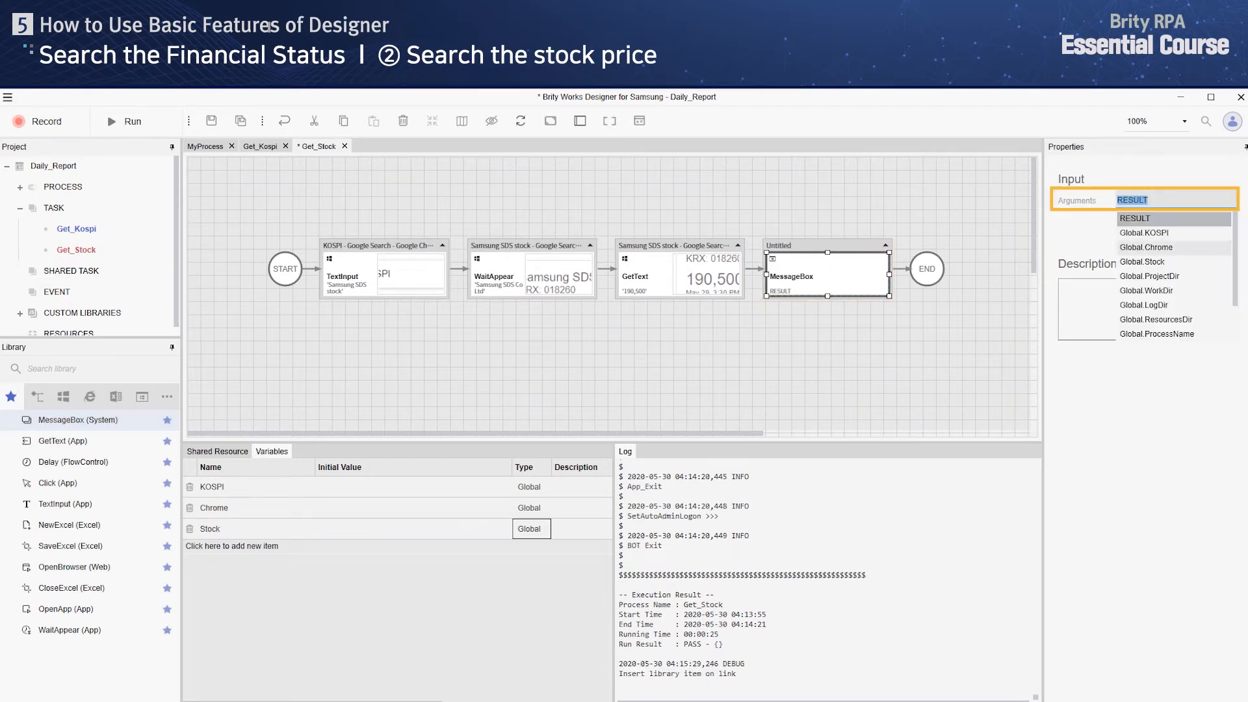
{"action": "left_click", "coordinate": [1143, 263]}
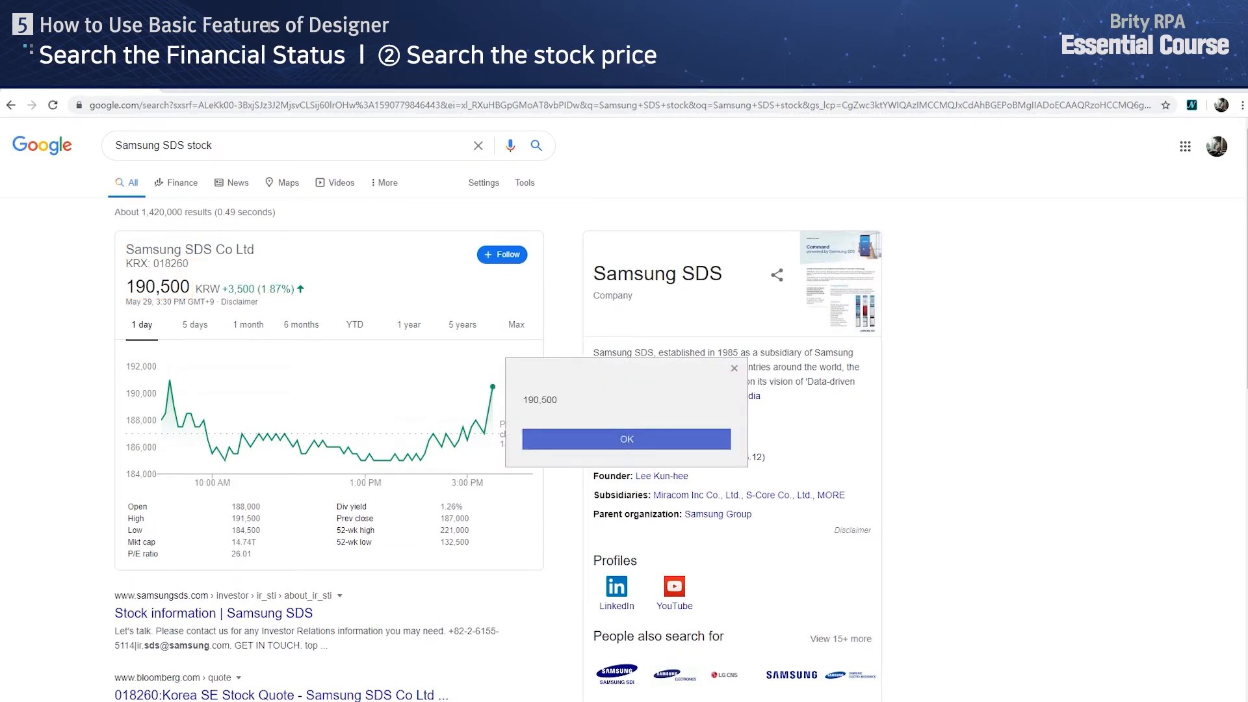
{"action": "left_click", "coordinate": [533, 439]}
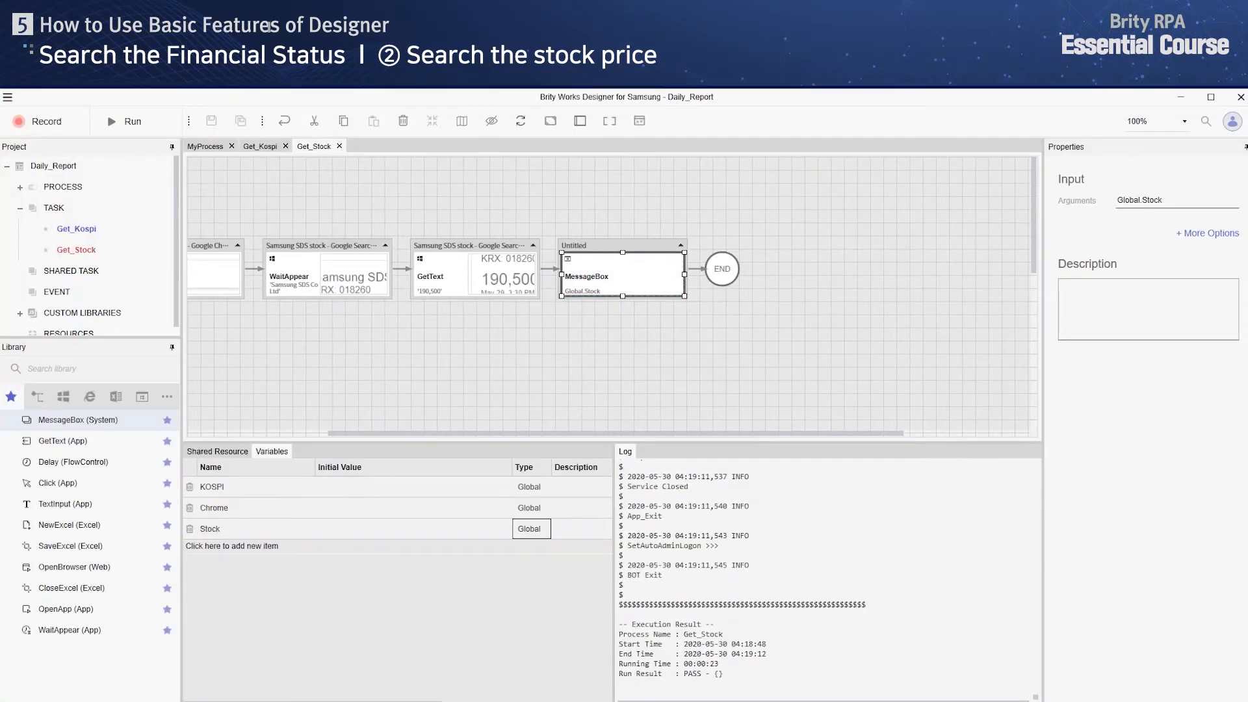
Step: Delete the MessageBox activity from the Get_Stock flow
{"action": "left_click", "coordinate": [622, 275]}
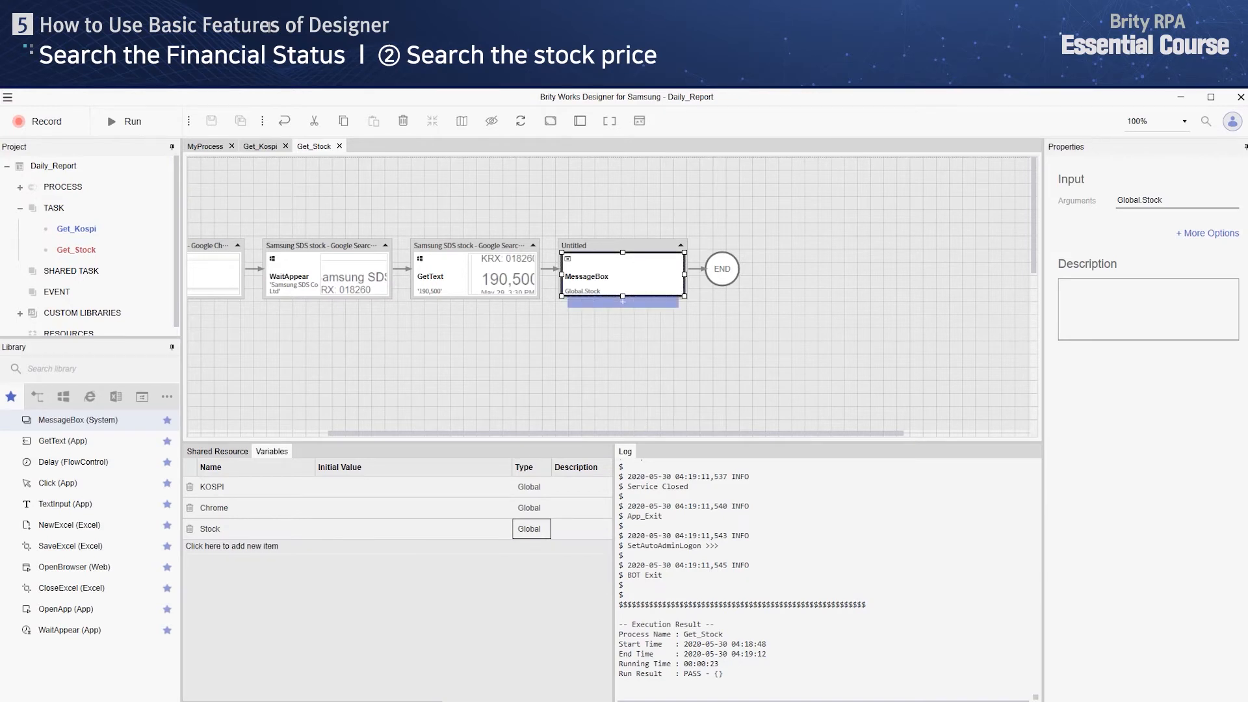
{"action": "key", "text": "Delete"}
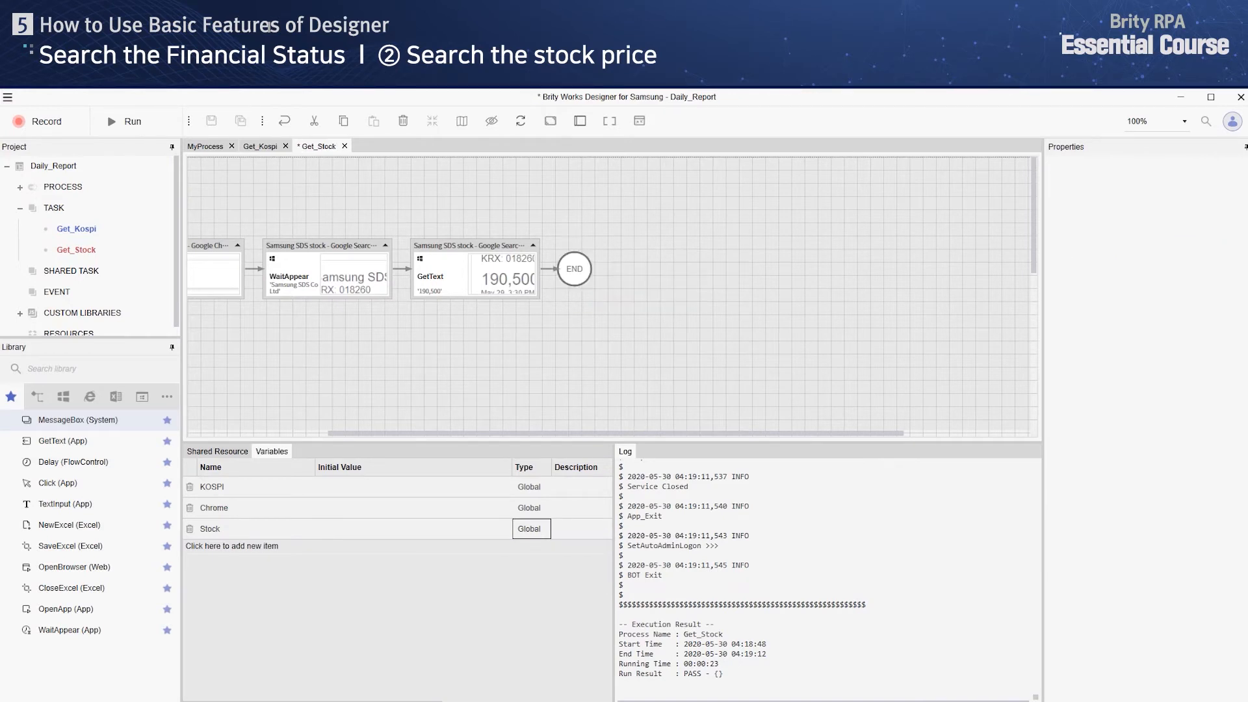
{"action": "left_click_drag", "start_coordinate": [616, 433], "coordinate": [475, 433]}
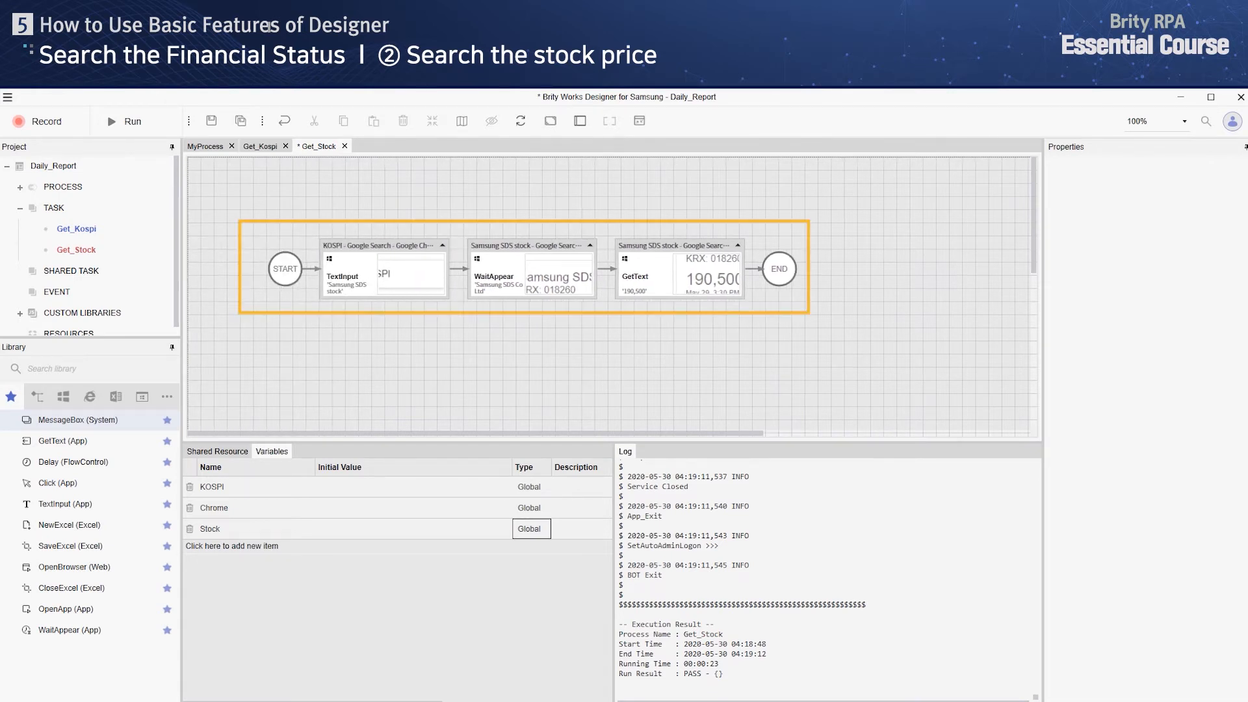